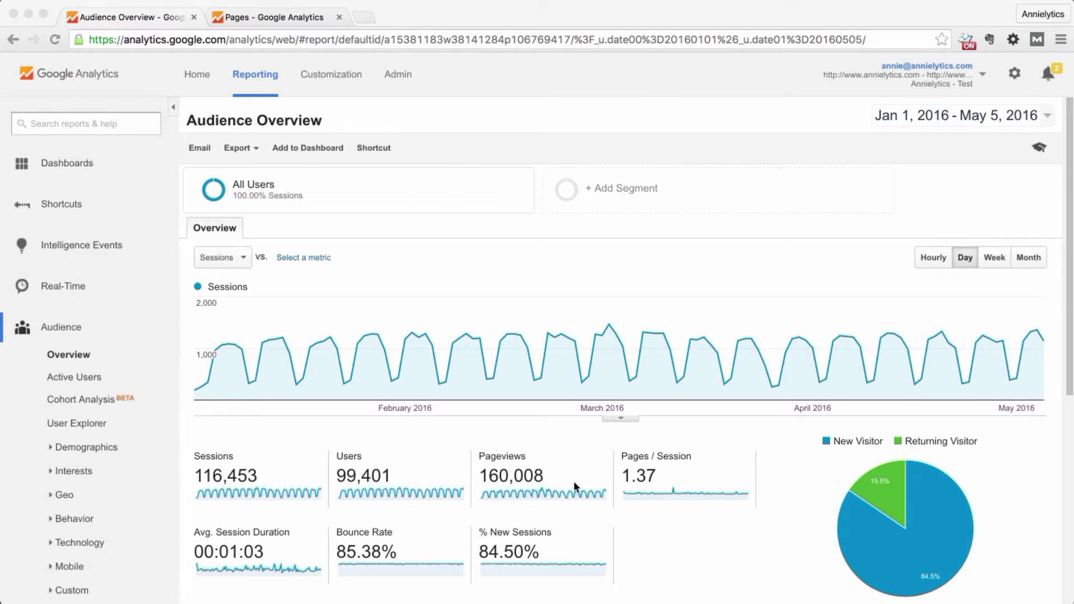
# Bring the Google Analytics window showing the Audience Overview report to the front
pyautogui.click(166, 20)
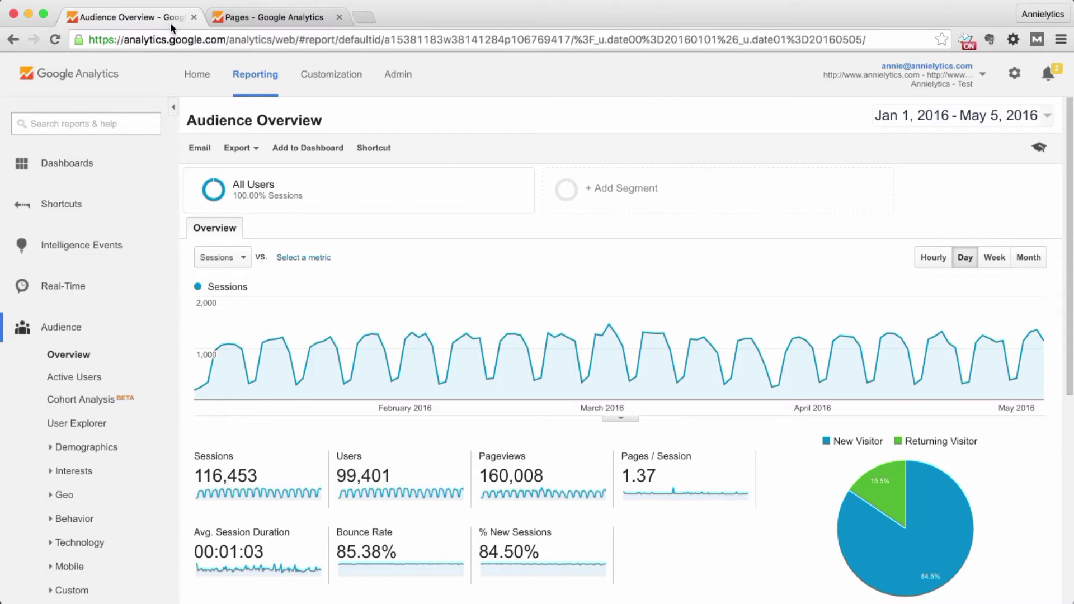
# Open the Annielytics - Test view settings in Admin and select its index.html Default page field
pyautogui.click(397, 75)
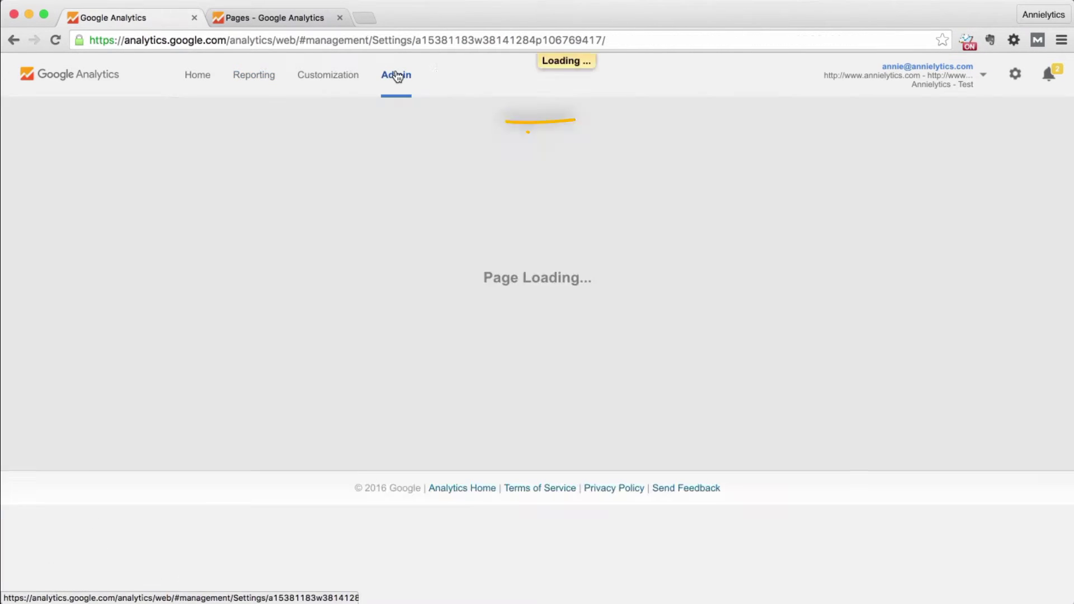
pyautogui.click(770, 224)
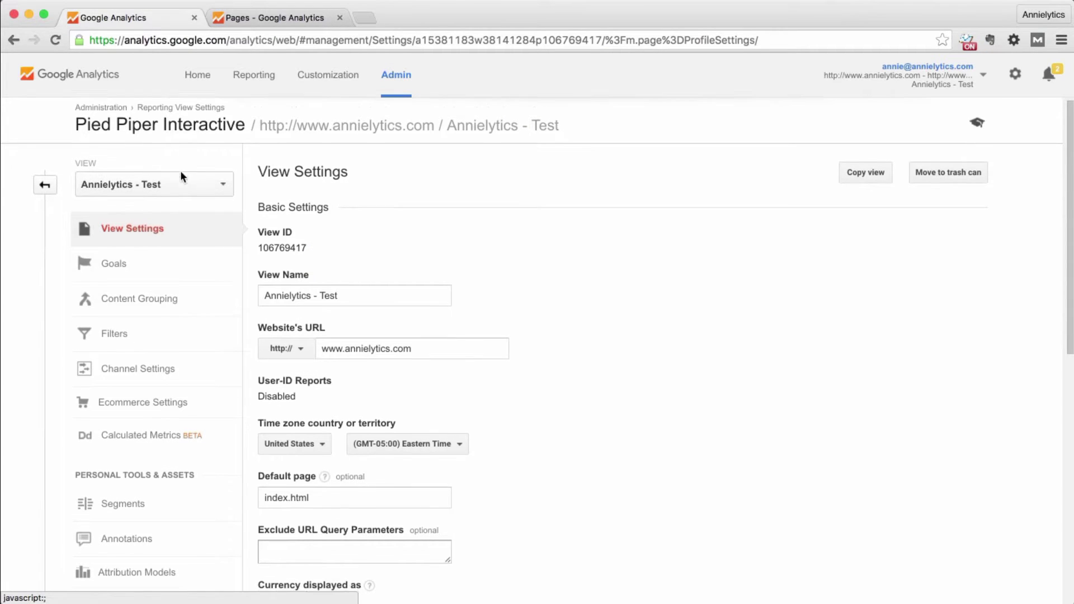
pyautogui.scroll(-2, 180, 173)
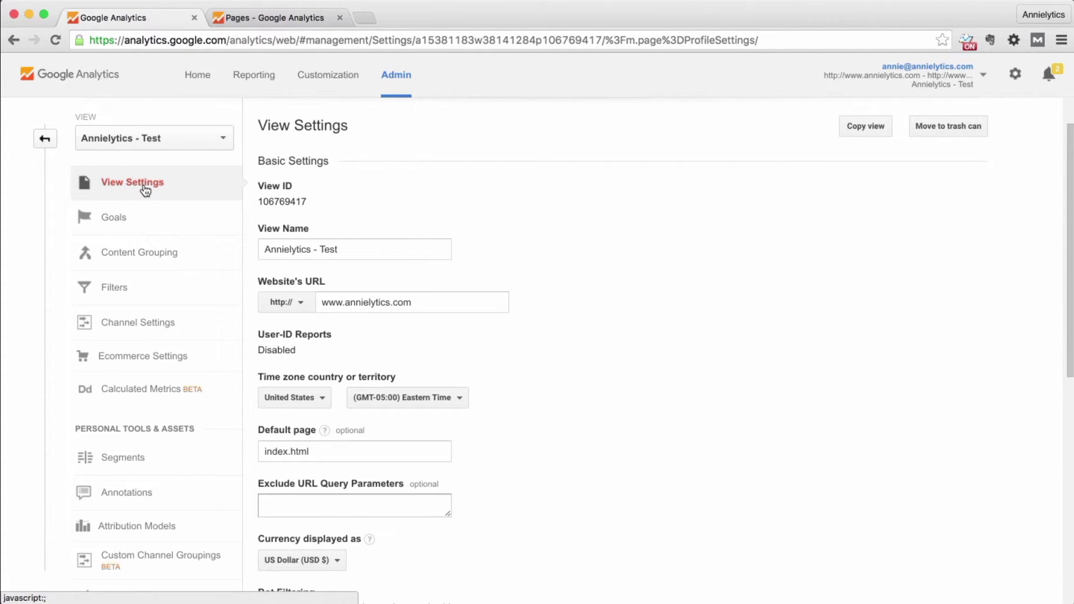
pyautogui.scroll(-1, 460, 344)
pyautogui.scroll(-5, 447, 349)
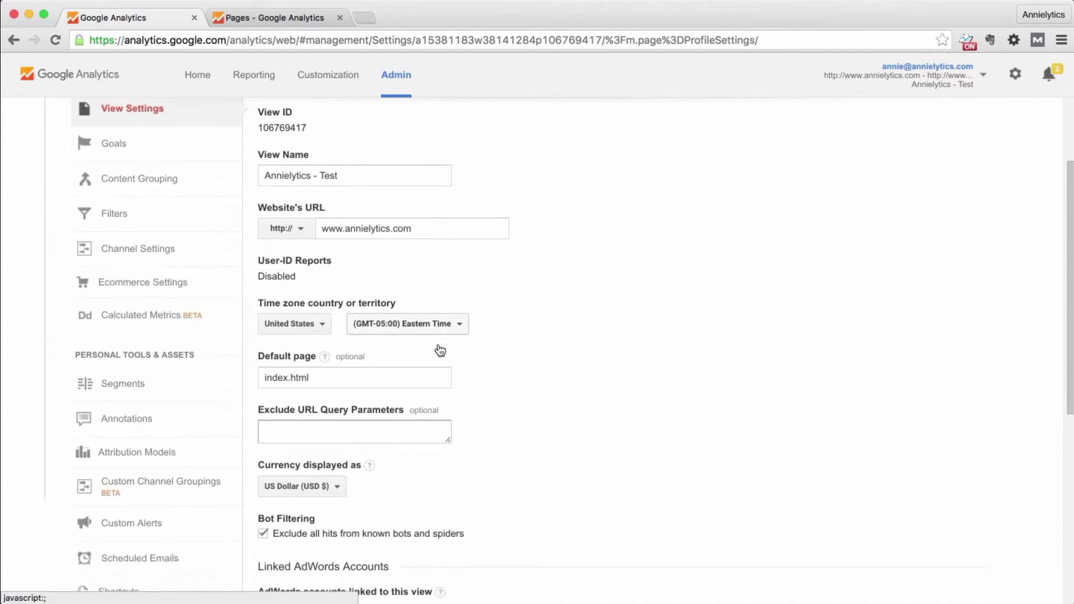
pyautogui.scroll(-1, 512, 344)
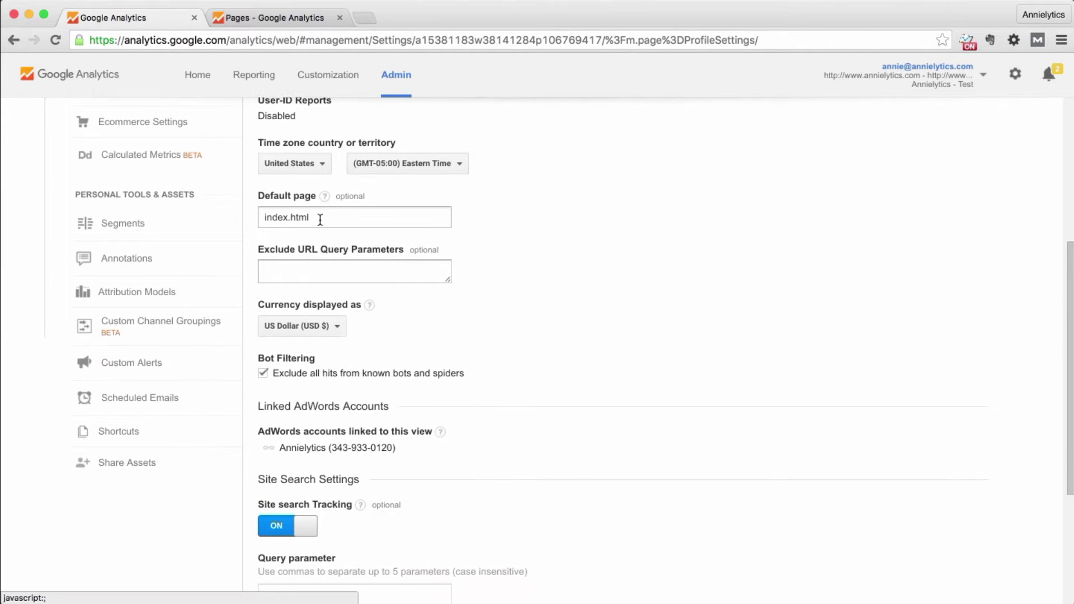
pyautogui.moveTo(323, 196)
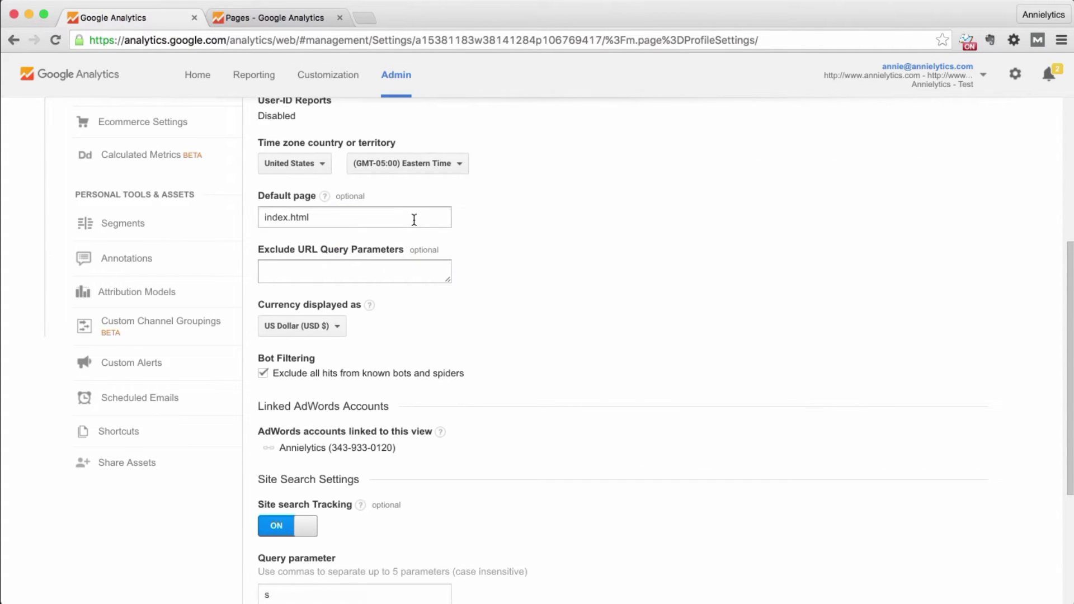
pyautogui.click(330, 224)
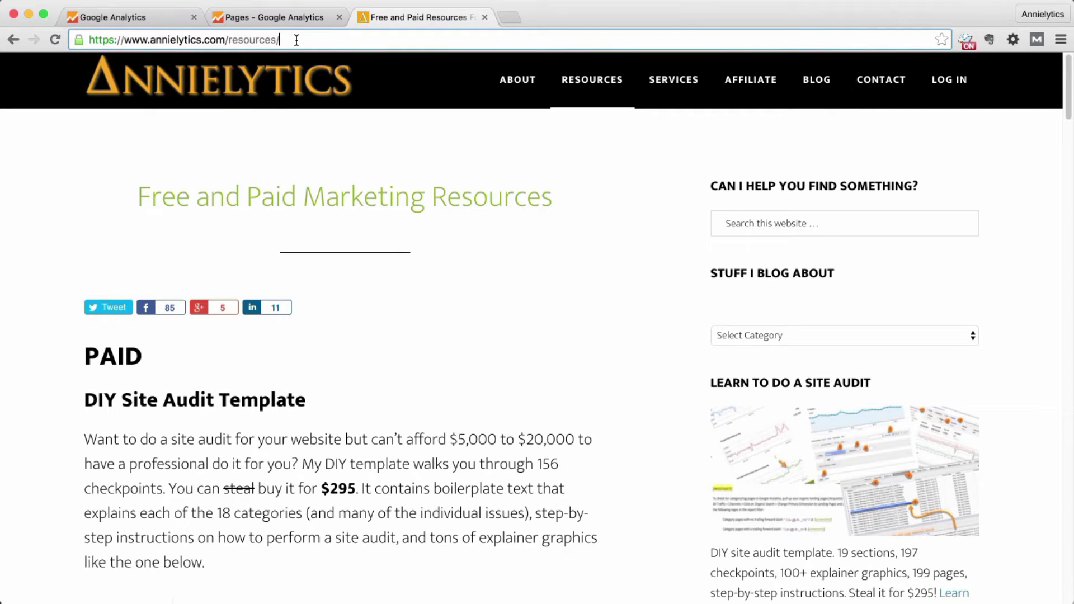
# Load annielytics.com/resources/index.php, then go back to the plain /resources/ page
pyautogui.click(296, 41)
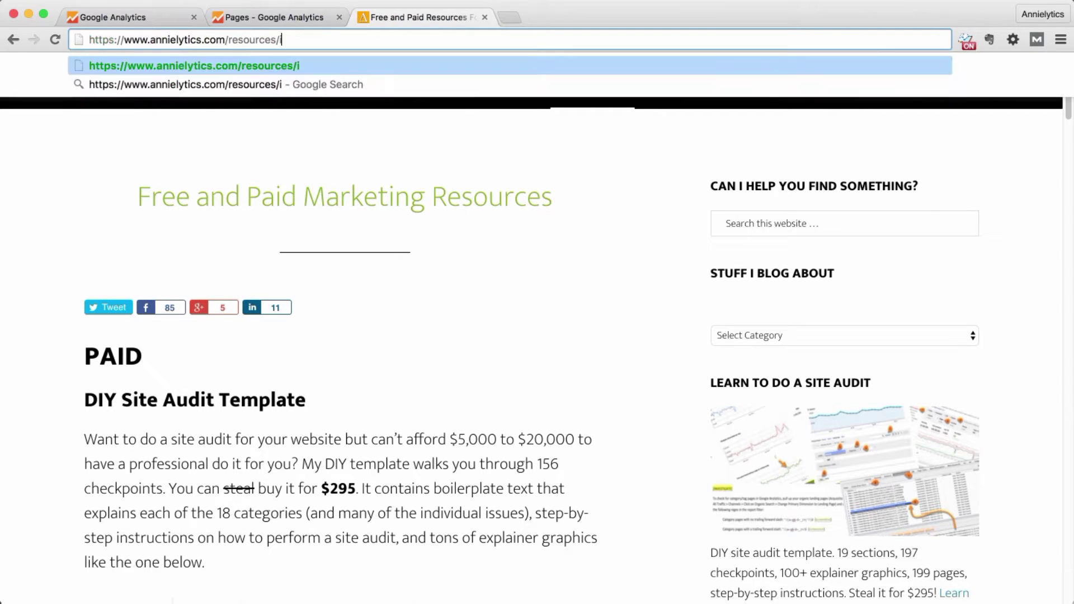
pyautogui.write('index.')
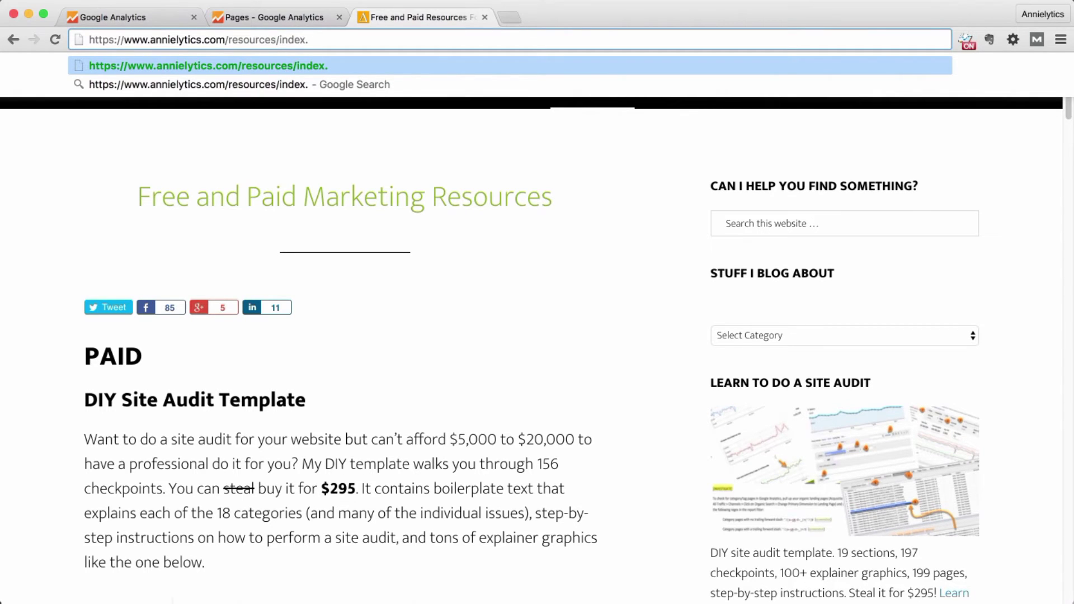
pyautogui.write('php')
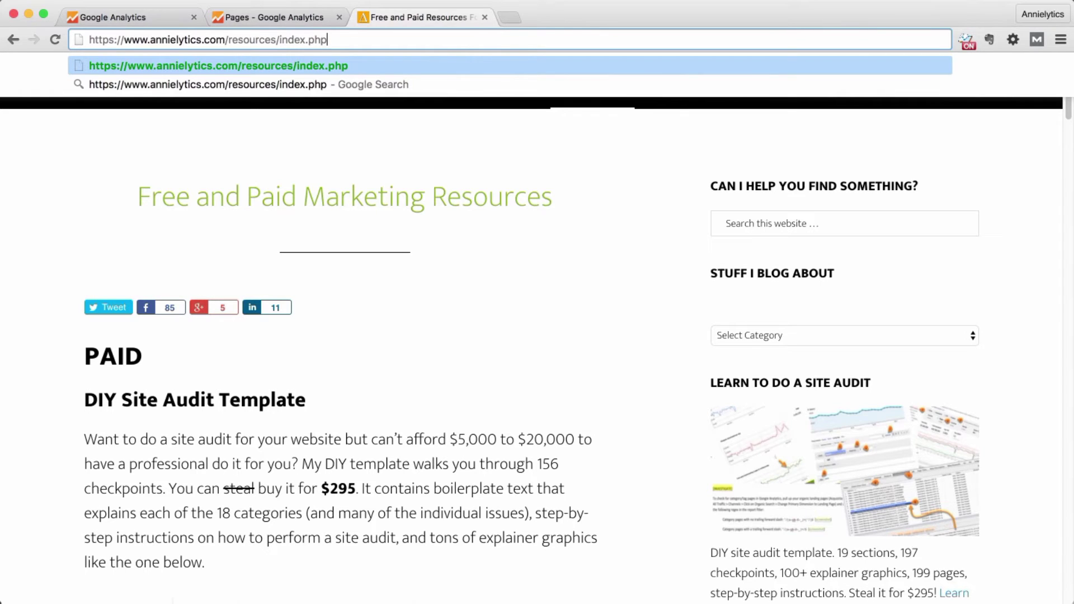
pyautogui.press('Return')
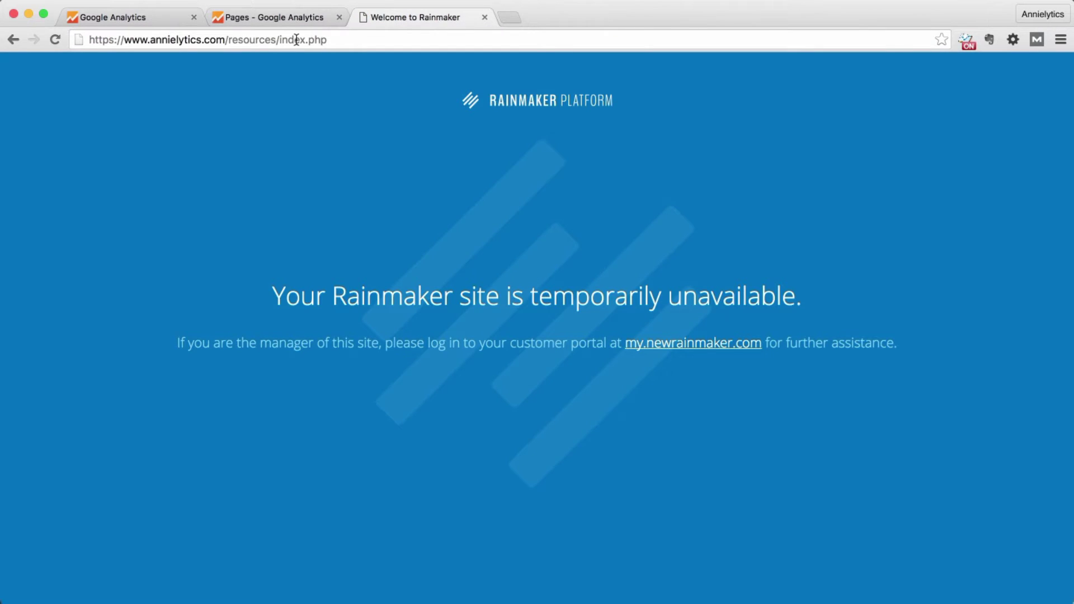
pyautogui.click(13, 40)
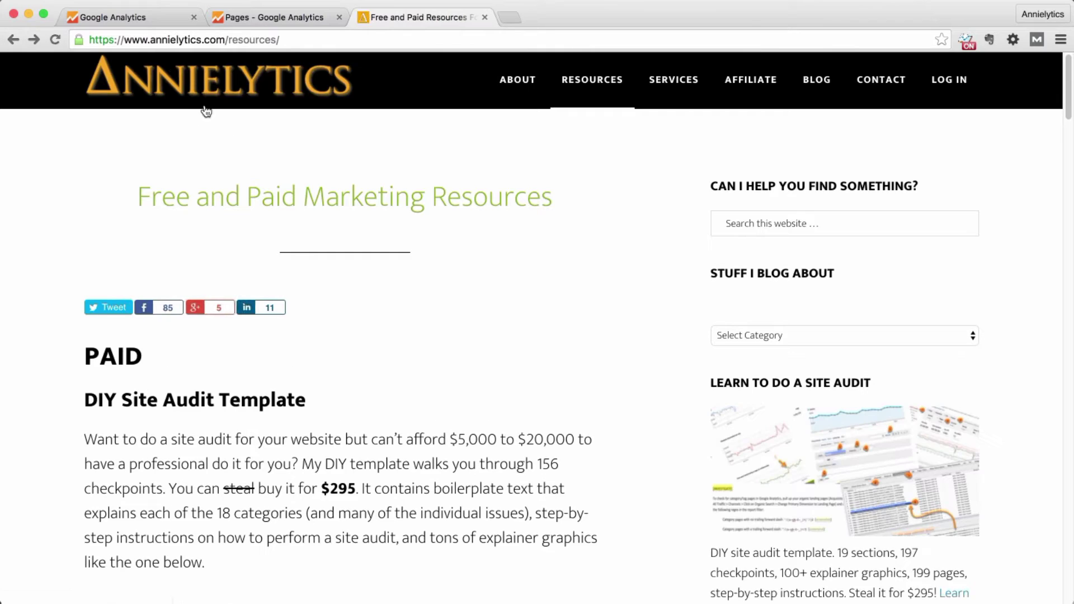
pyautogui.click(297, 42)
pyautogui.click(297, 43)
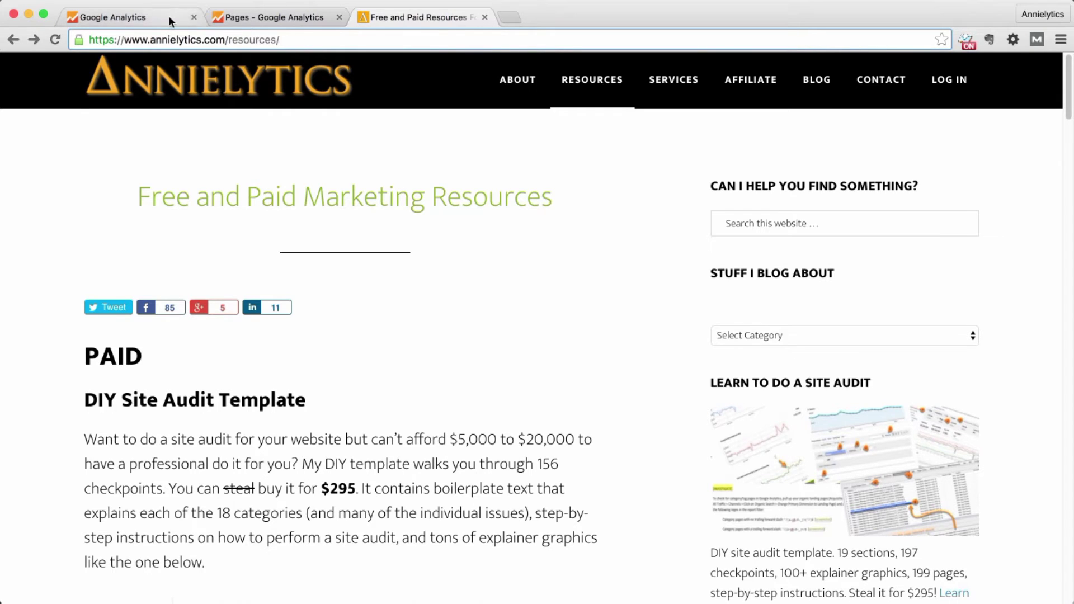
# Switch to the All Pages report listing page URLs and their pageviews
pyautogui.click(146, 18)
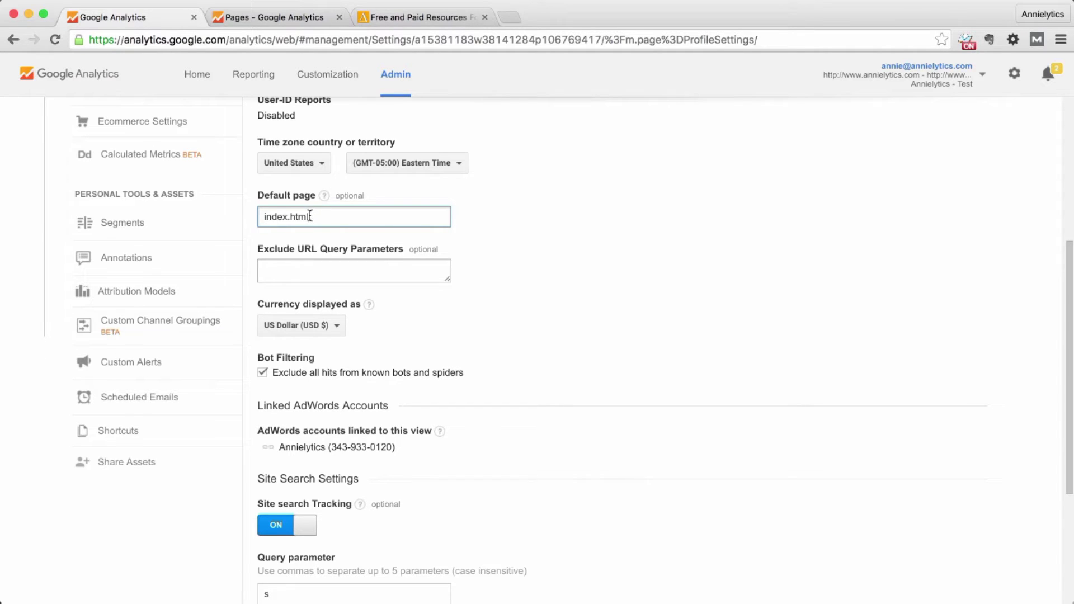
pyautogui.click(249, 17)
pyautogui.scroll(-1, 115, 434)
pyautogui.scroll(-2, 115, 434)
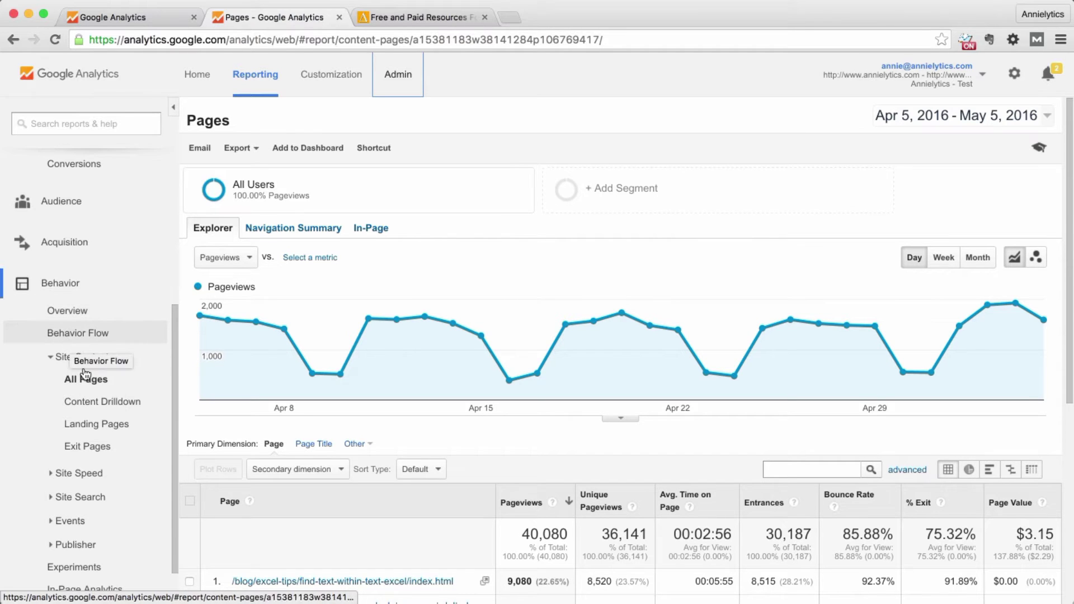
pyautogui.scroll(-6, 326, 504)
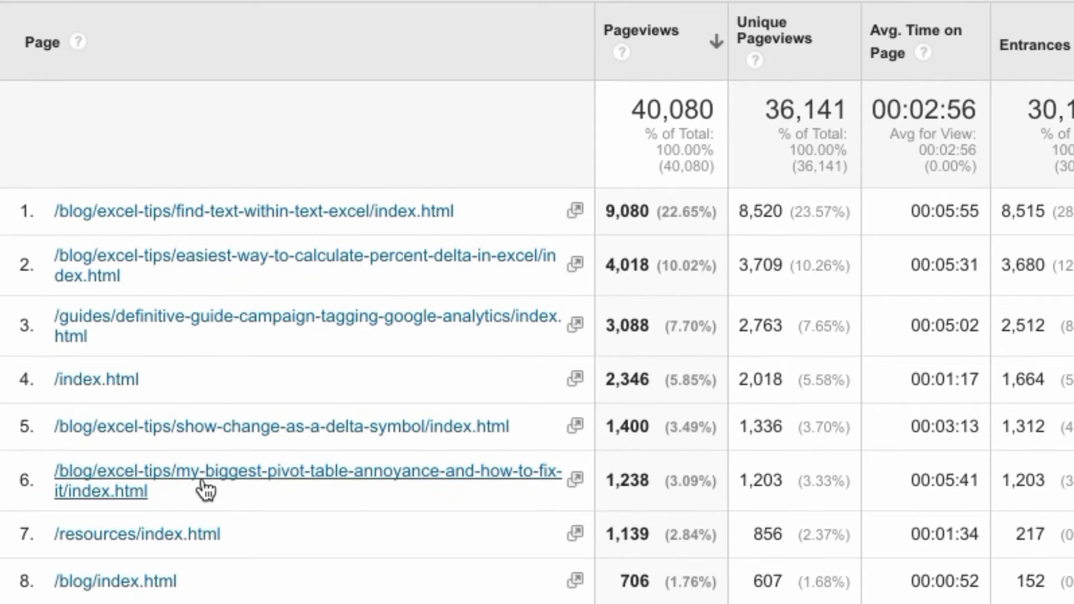
pyautogui.scroll(-15, 202, 482)
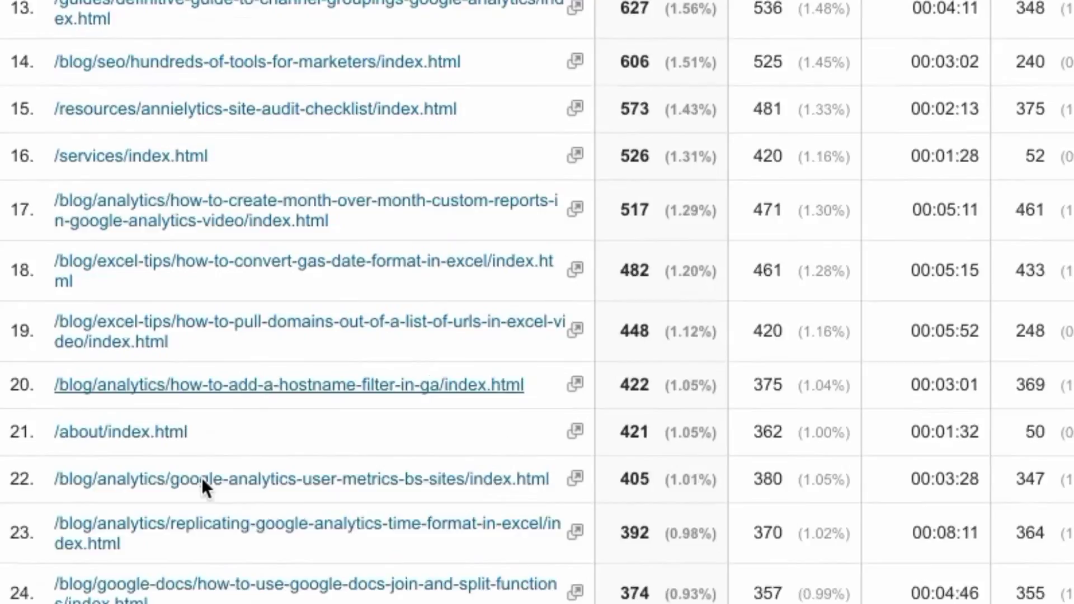
pyautogui.scroll(-15, 202, 481)
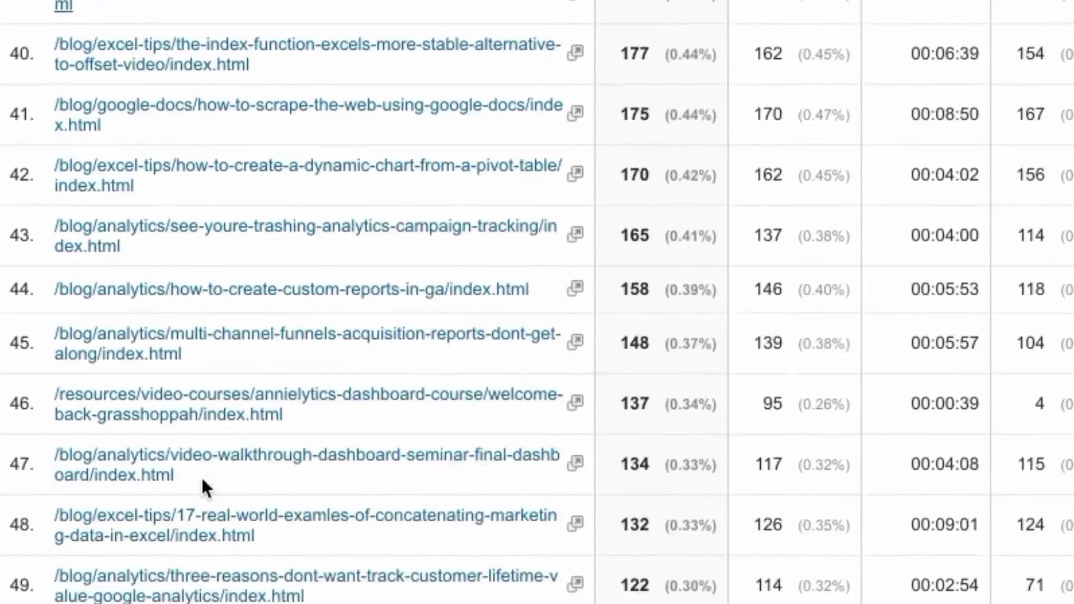
pyautogui.scroll(-10, 201, 478)
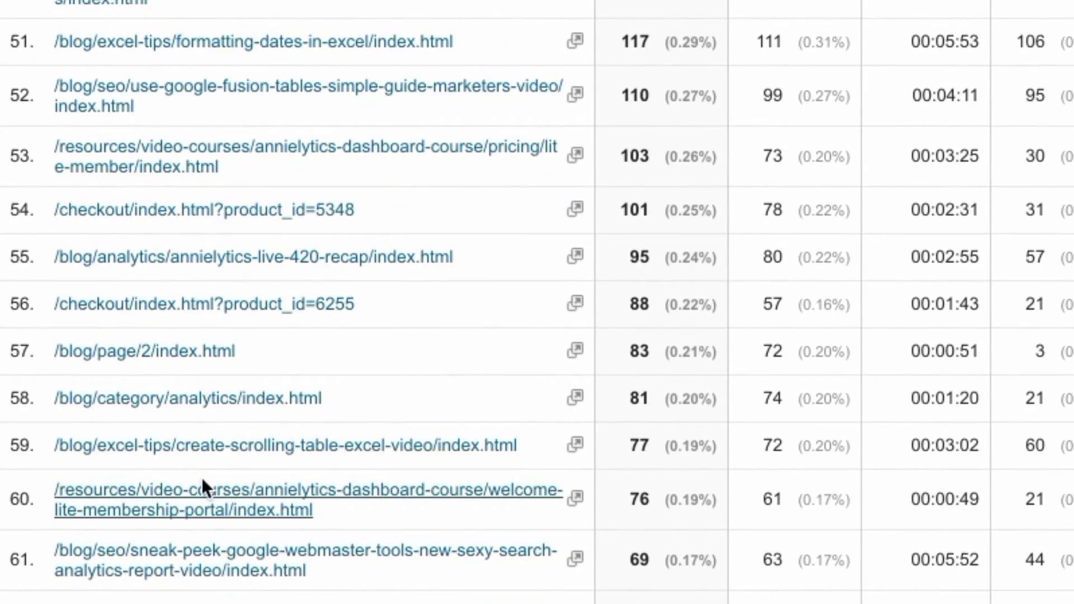
pyautogui.scroll(-1, 202, 480)
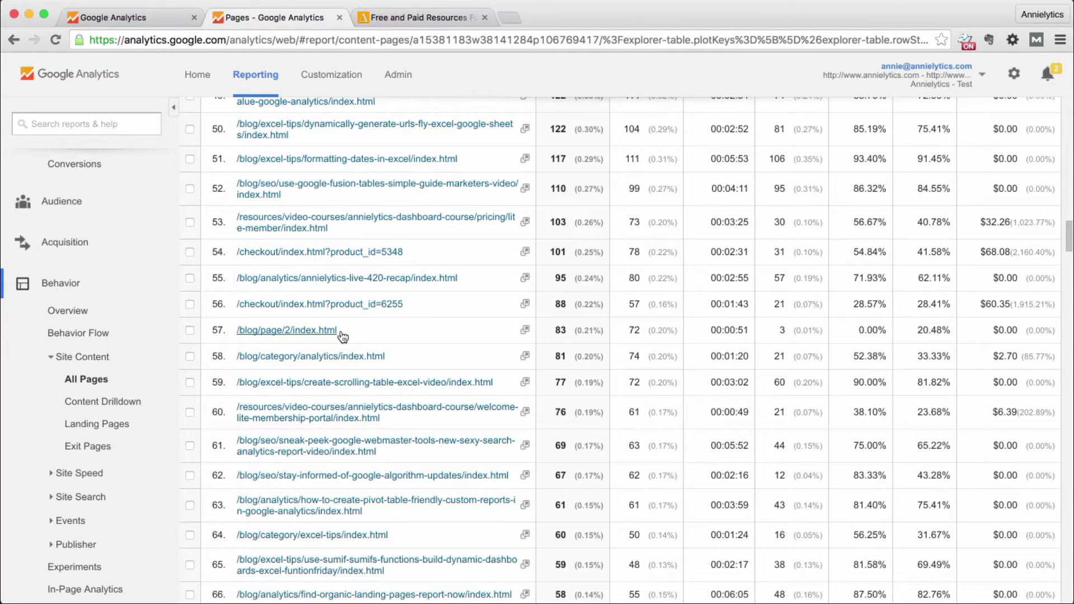
# Open the formatting-dates-in-excel blog page popup, close it, and scroll back up the Pages report
pyautogui.scroll(2, 355, 335)
pyautogui.scroll(2, 355, 327)
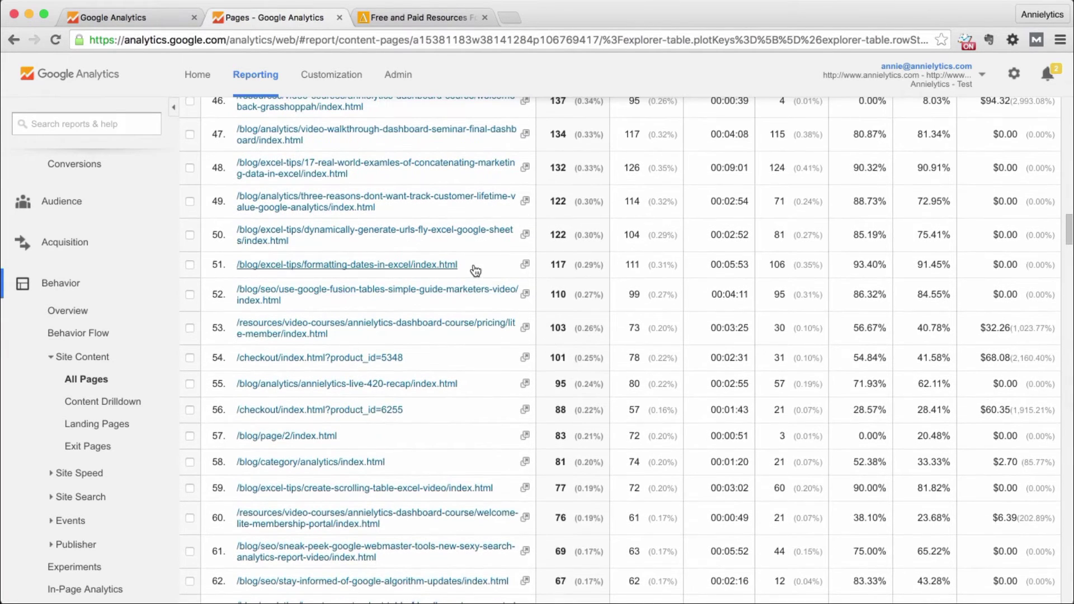
pyautogui.click(525, 265)
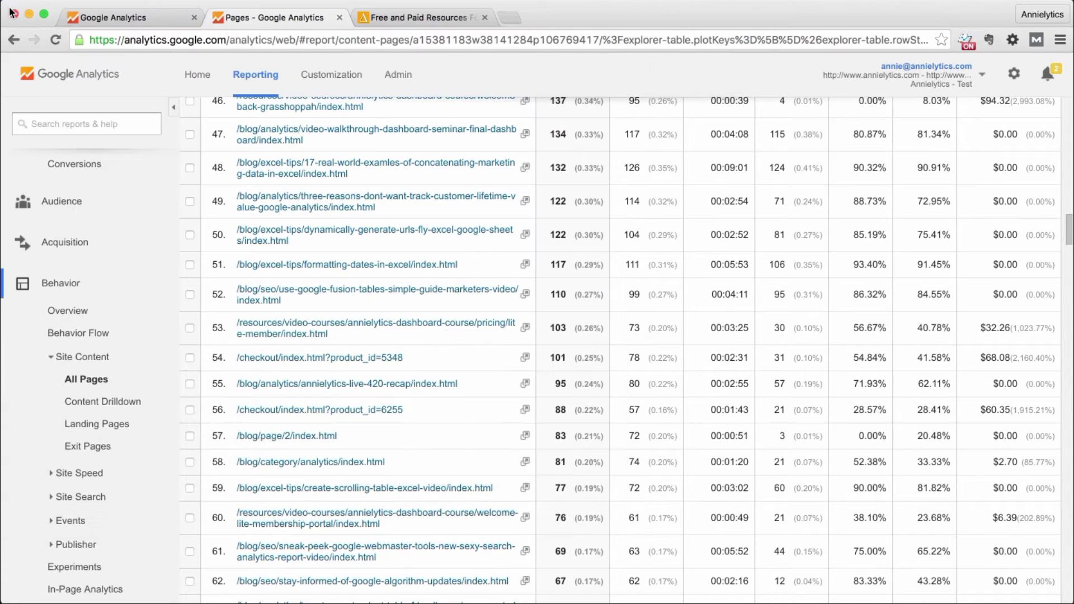
pyautogui.click(12, 9)
pyautogui.scroll(9, 476, 305)
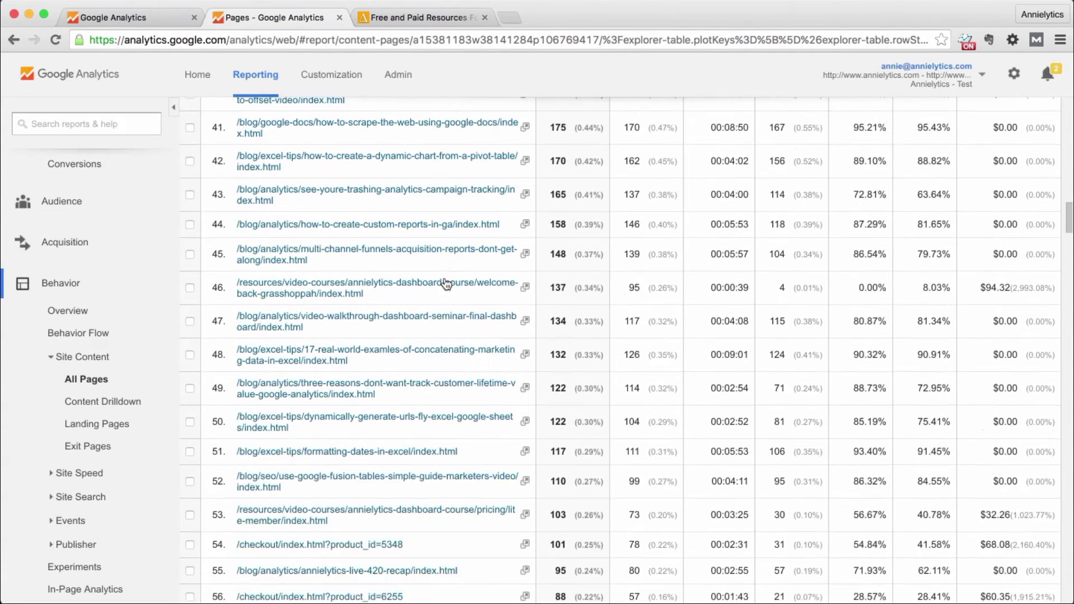
pyautogui.scroll(20, 408, 274)
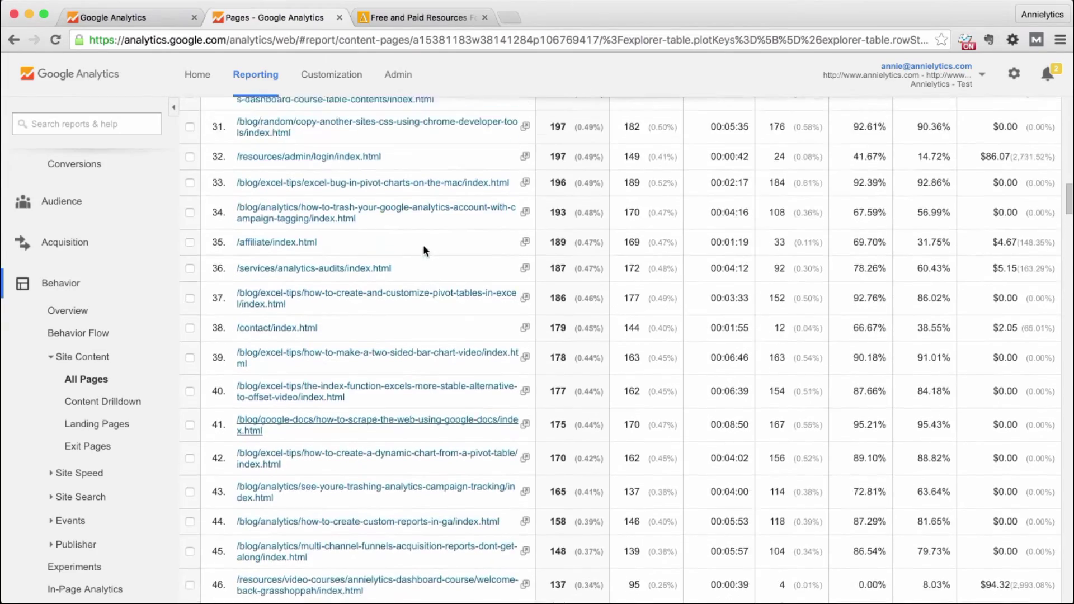
pyautogui.scroll(17, 425, 252)
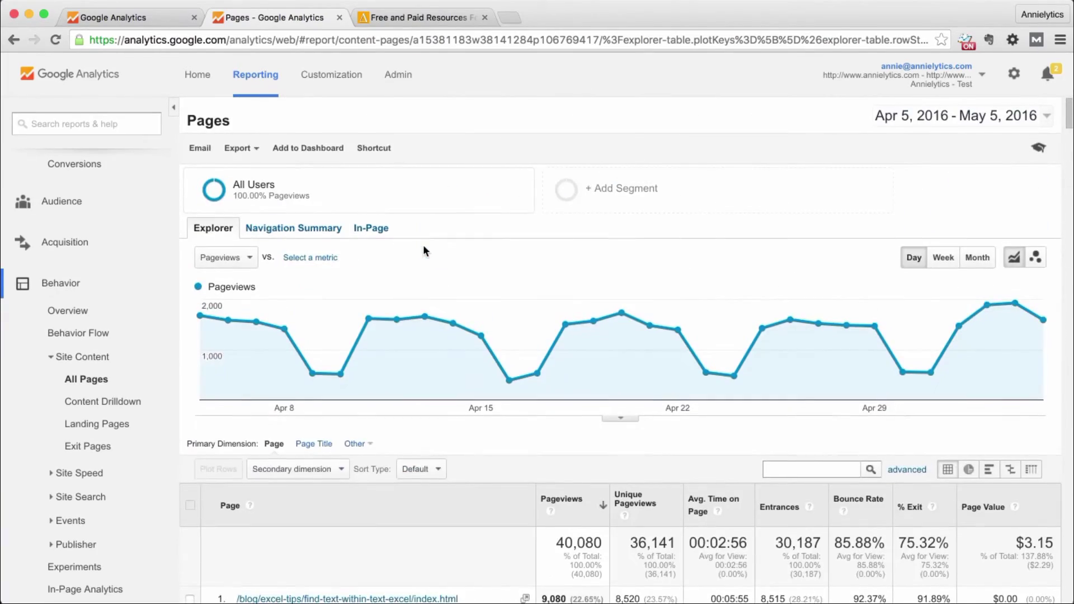
pyautogui.scroll(-5, 424, 250)
pyautogui.scroll(-2, 423, 246)
pyautogui.scroll(4, 424, 247)
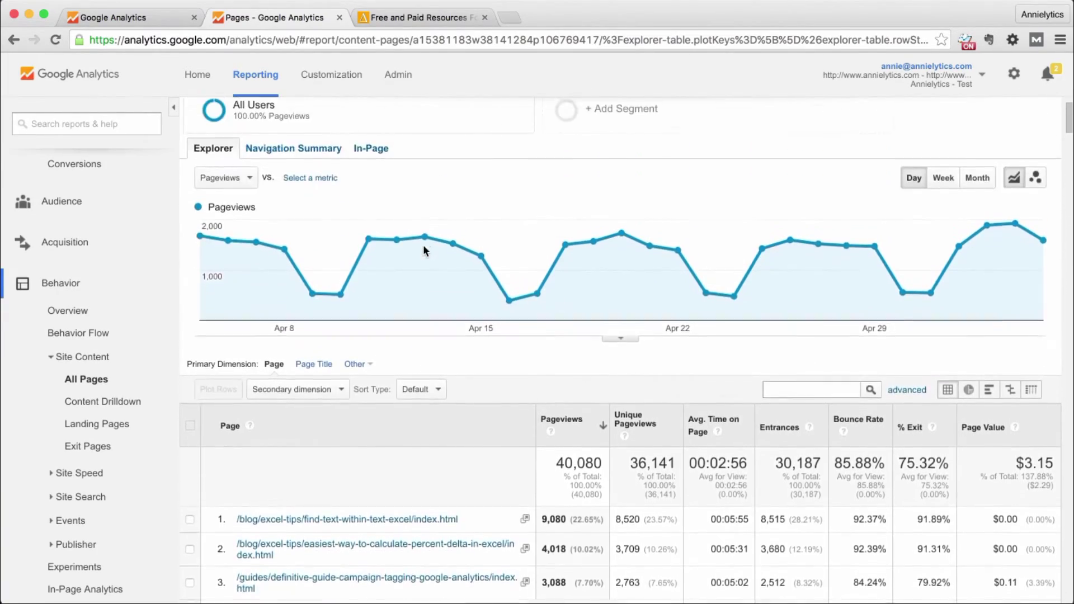
pyautogui.scroll(-4, 424, 247)
pyautogui.scroll(-1, 423, 250)
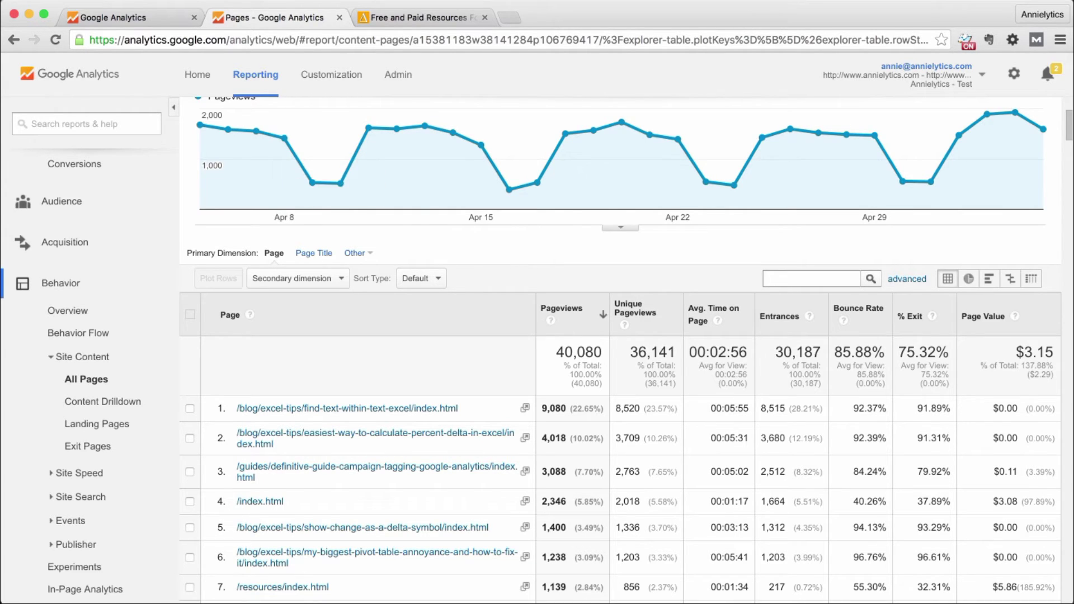
# Delete index.html from the Test view's Default page field and save the settings
pyautogui.click(146, 22)
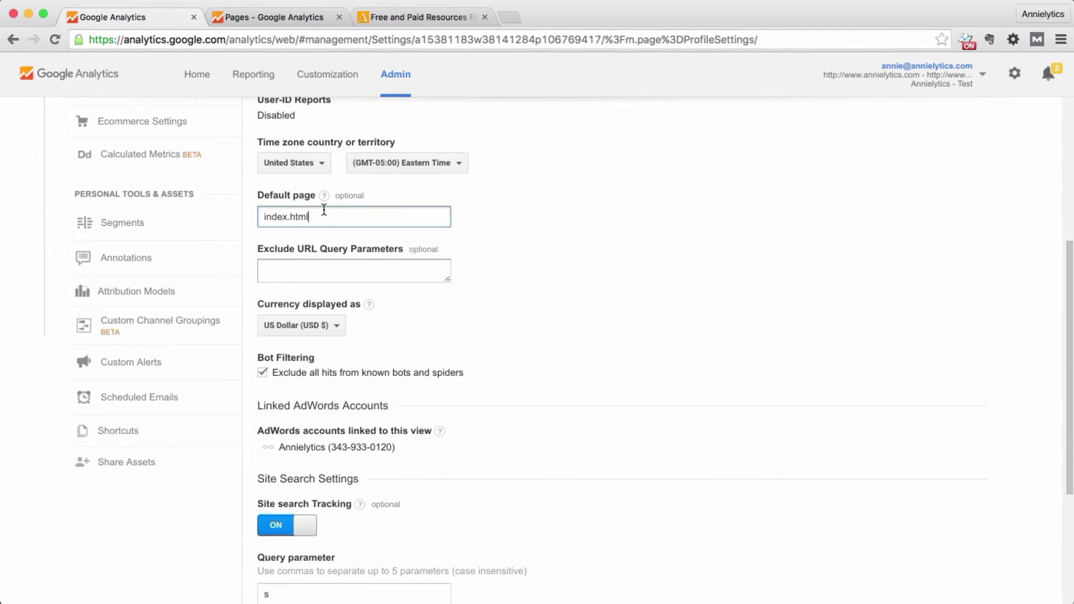
pyautogui.moveTo(314, 217); pyautogui.dragTo(253, 216)
pyautogui.press('BackSpace')
pyautogui.scroll(-5, 555, 374)
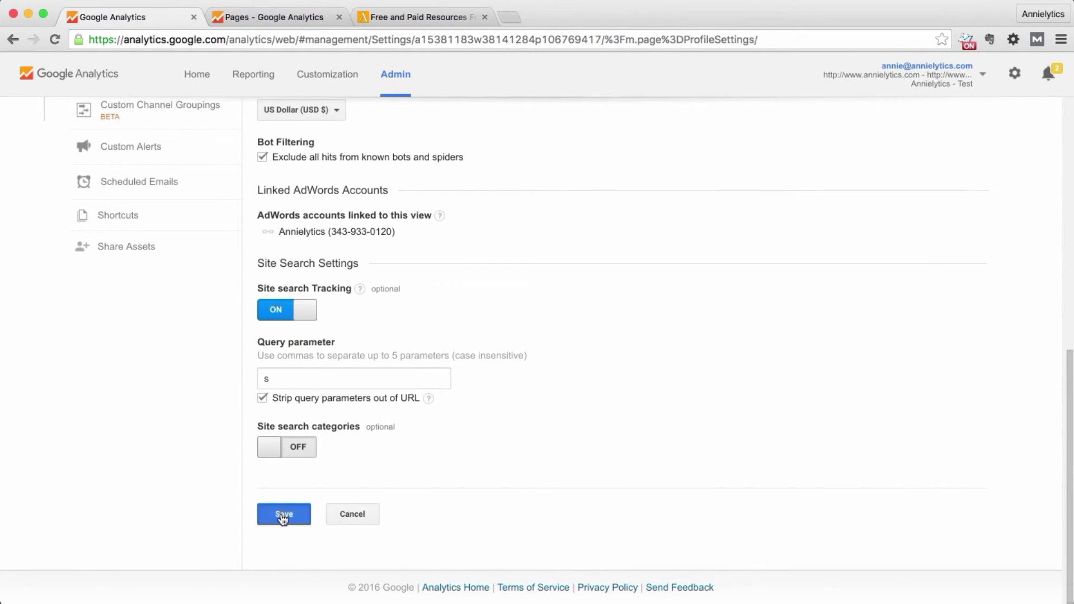
pyautogui.click(283, 516)
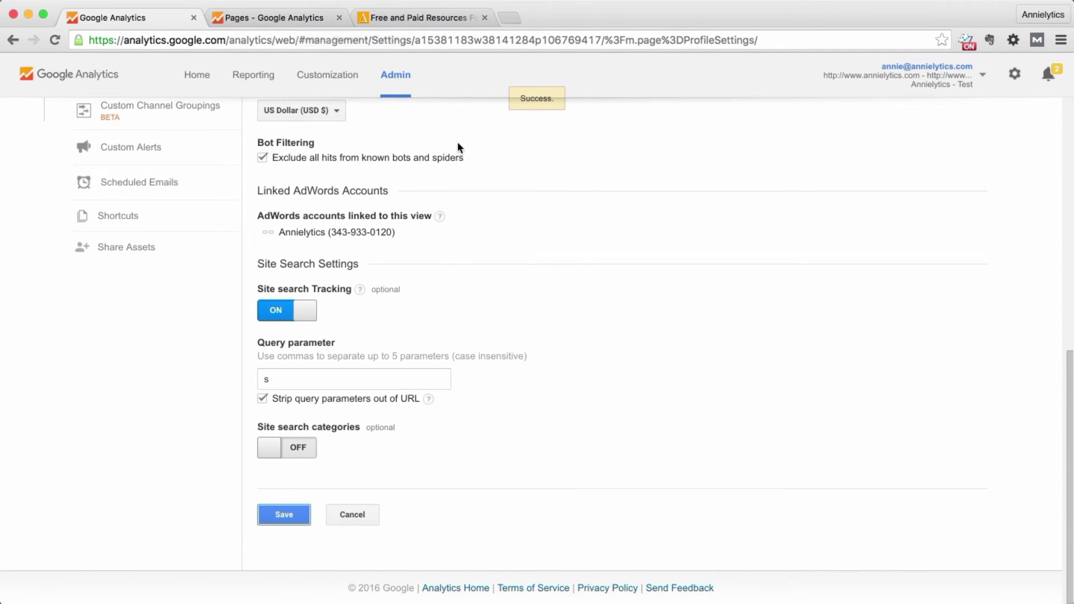
# Extend the Pages report date range to Apr 5 – May 6, 2016
pyautogui.click(296, 21)
pyautogui.scroll(4, 550, 203)
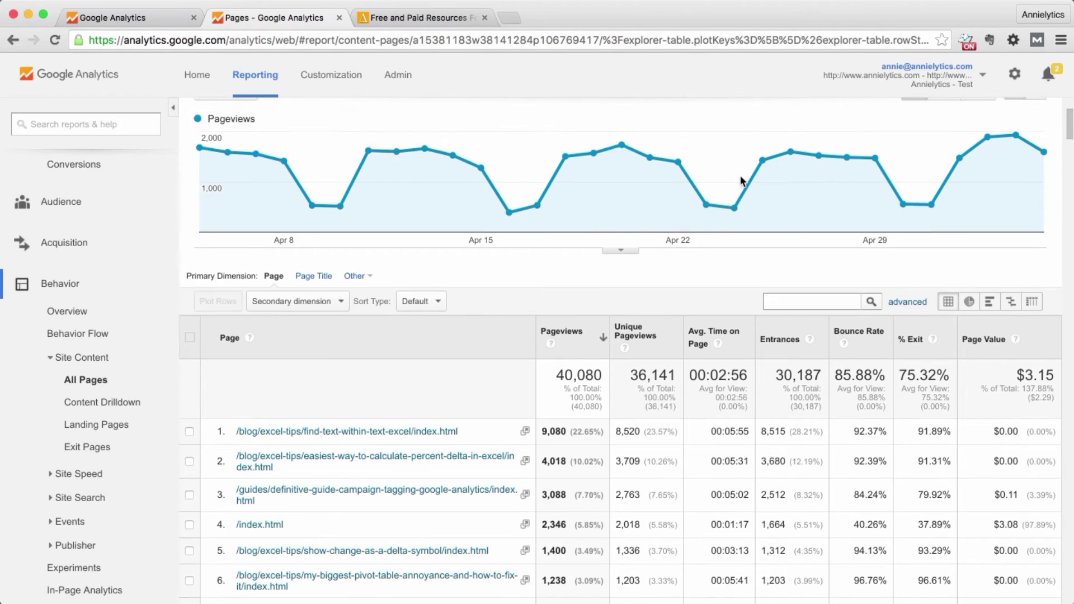
pyautogui.click(1047, 116)
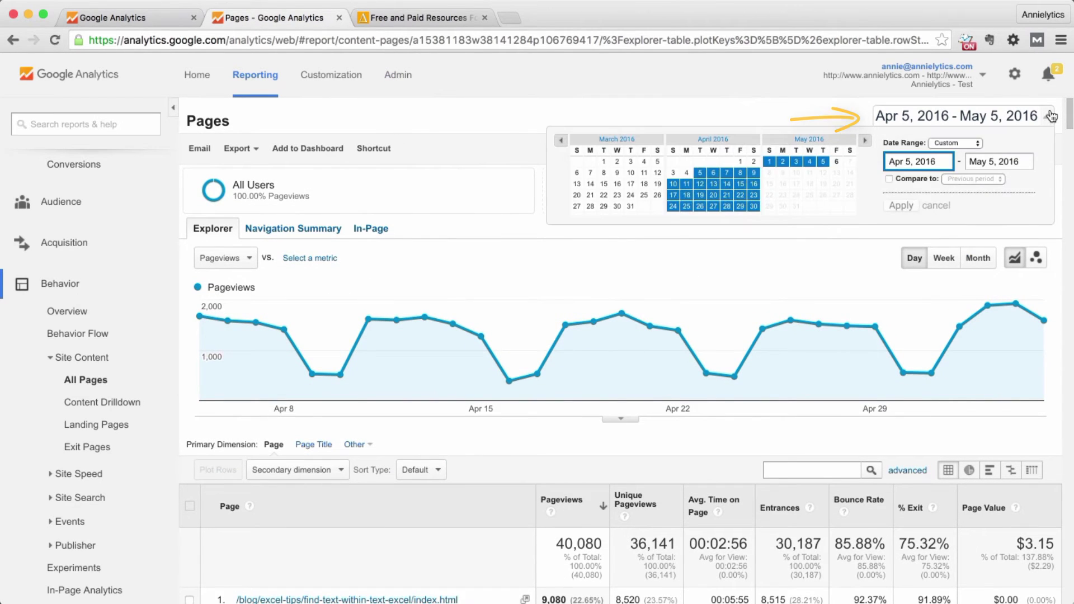
pyautogui.click(986, 168)
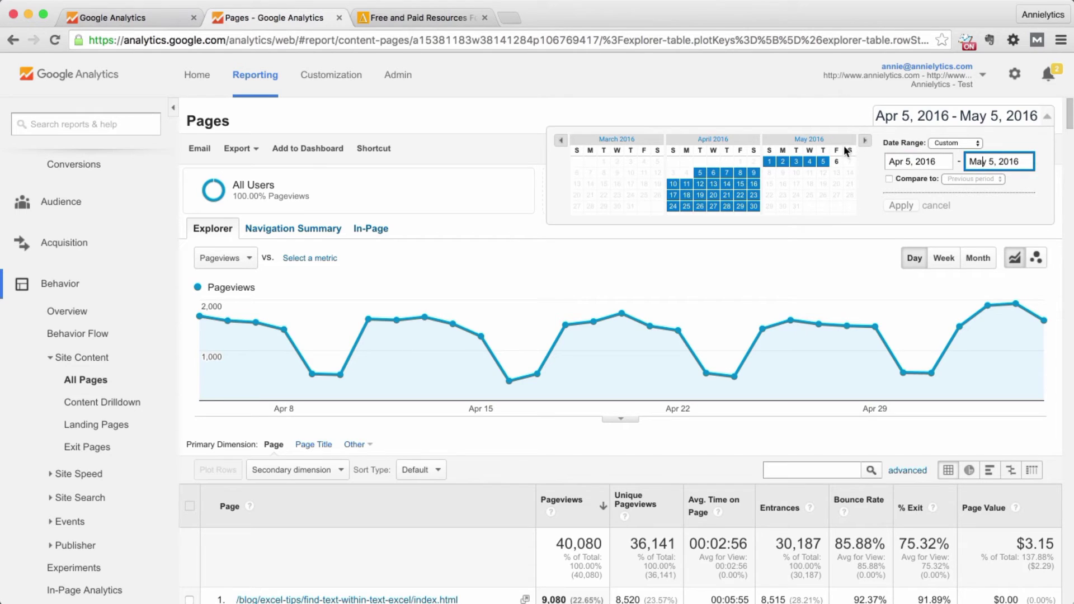
pyautogui.click(836, 164)
pyautogui.click(900, 206)
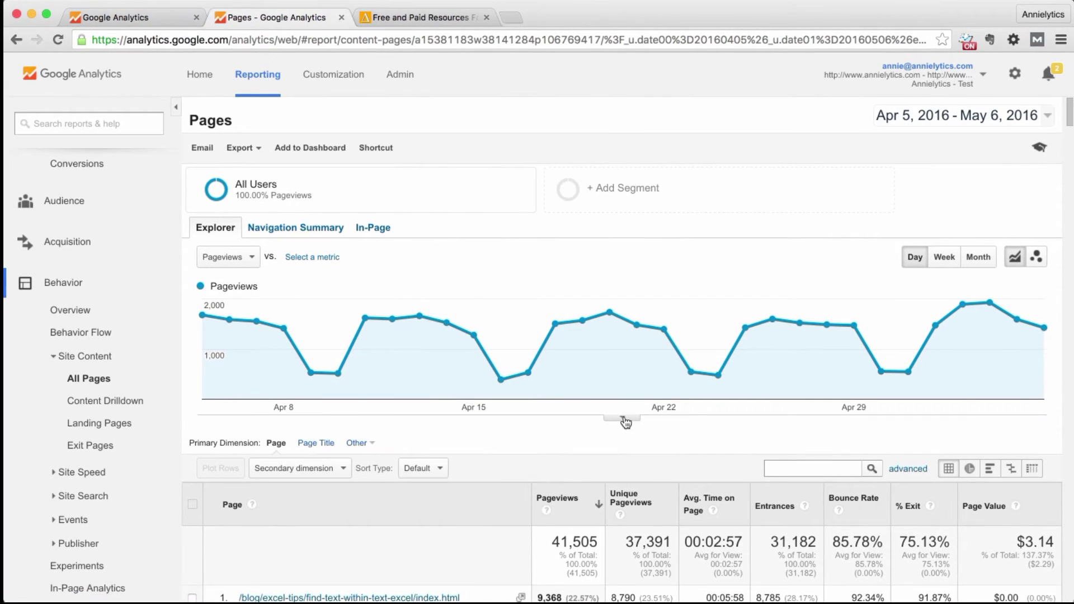
# Add a May 6, 2016 annotation reading 'Removed default page (index.html)'
pyautogui.click(621, 419)
pyautogui.click(986, 421)
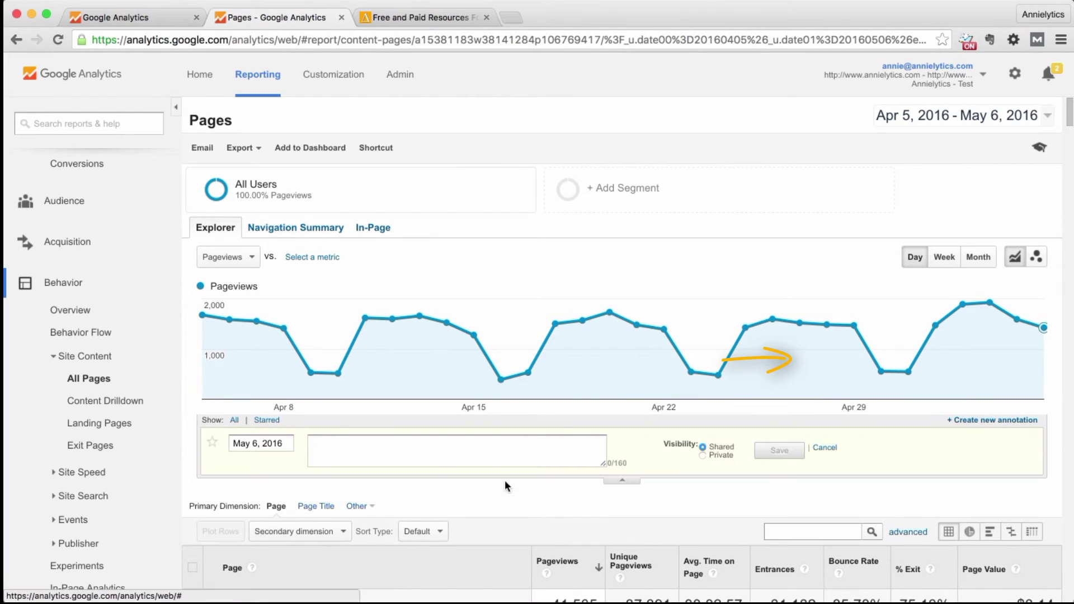
pyautogui.write('Removed')
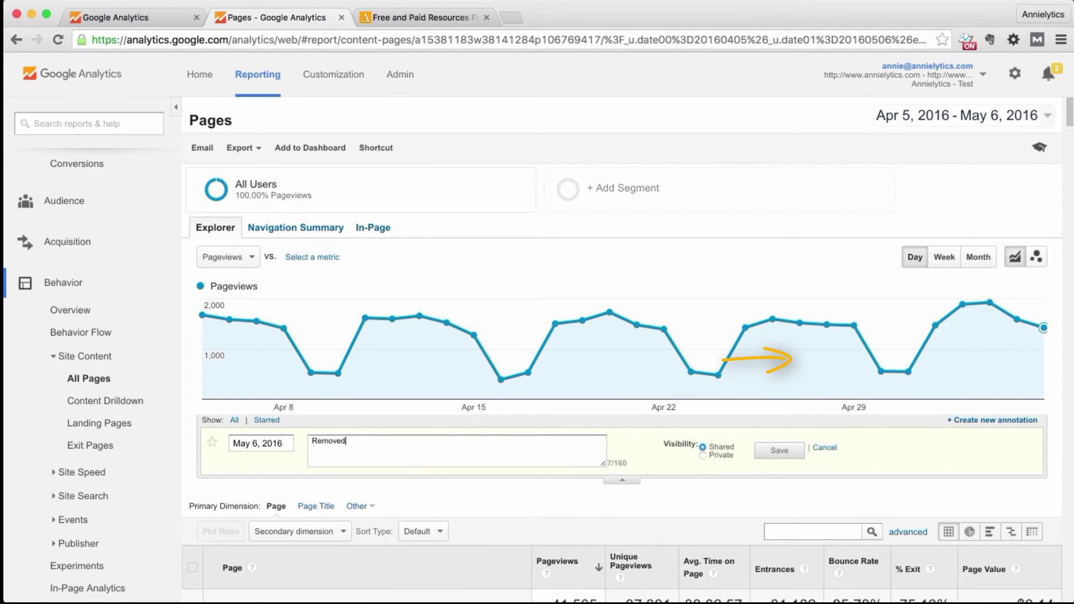
pyautogui.write(' default ')
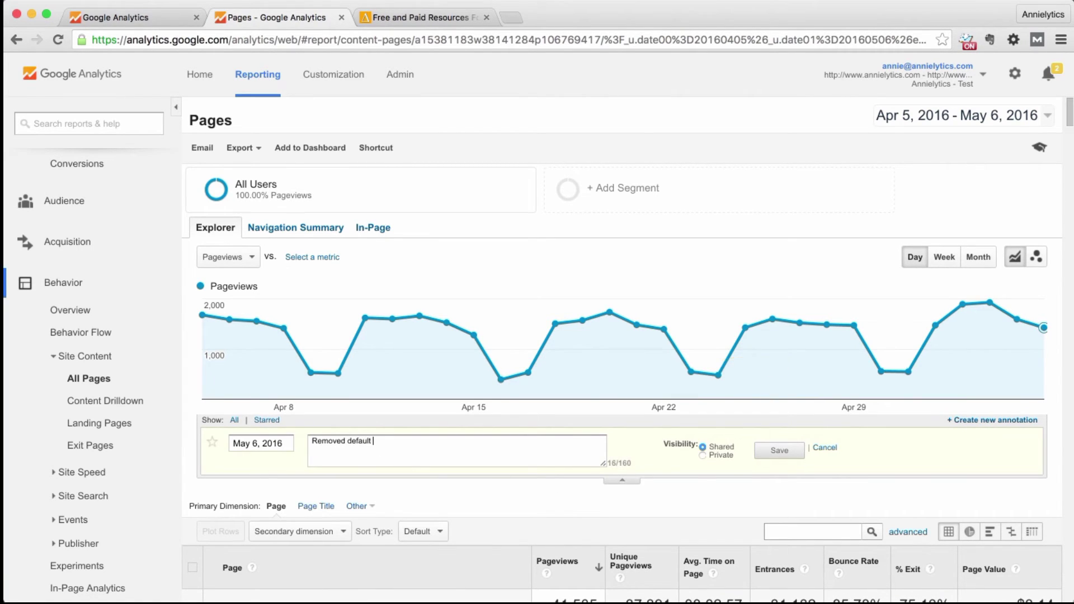
pyautogui.write('page (index.html')
pyautogui.click(775, 451)
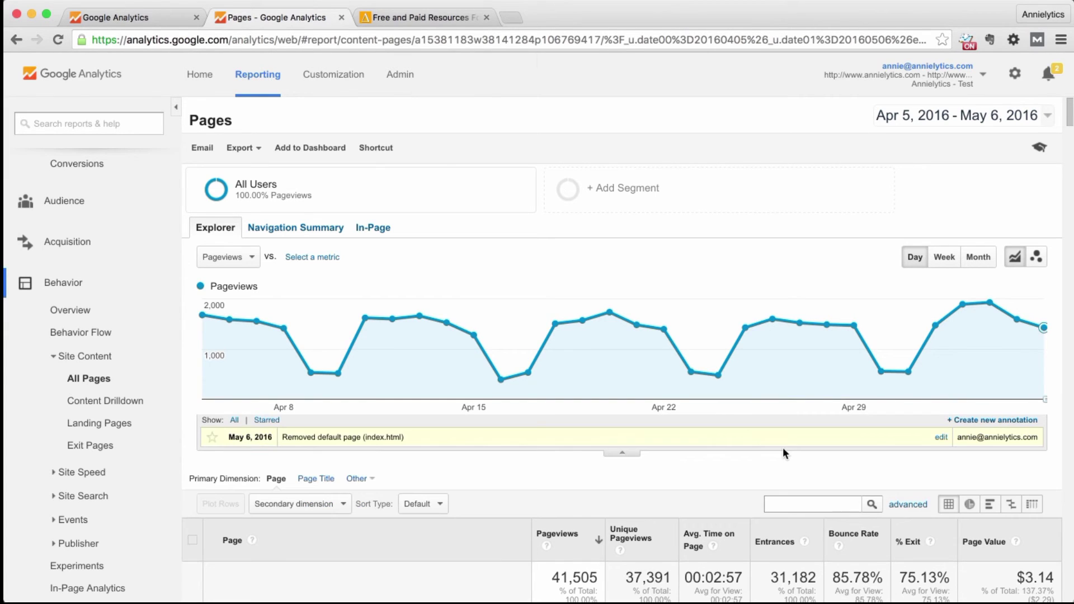
# Start a new filter named 'Remove index.html' from the Test view's filter list
pyautogui.click(621, 452)
pyautogui.click(139, 20)
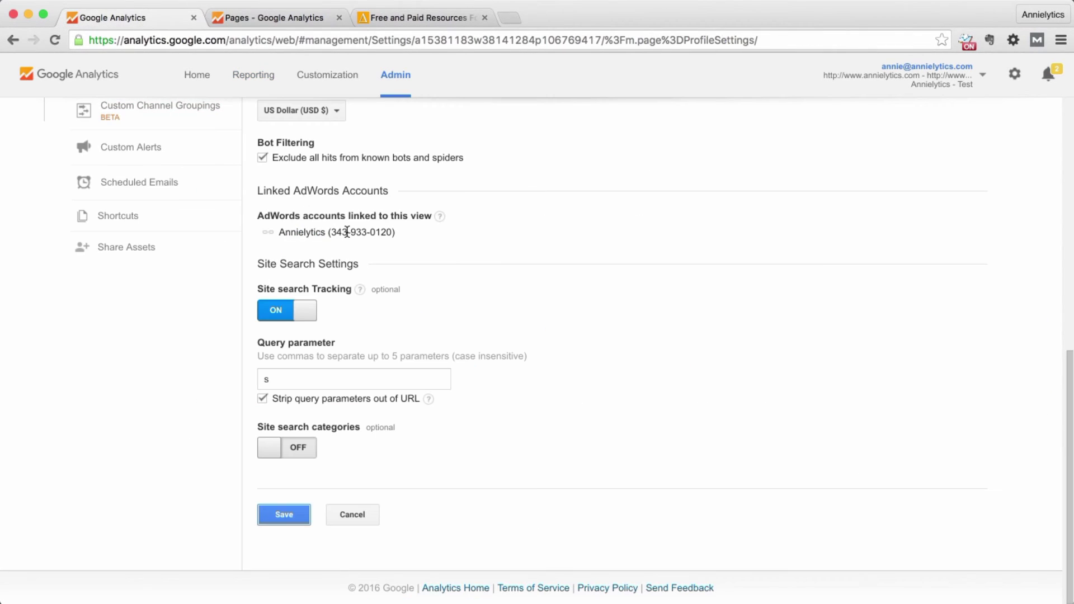
pyautogui.scroll(15, 324, 404)
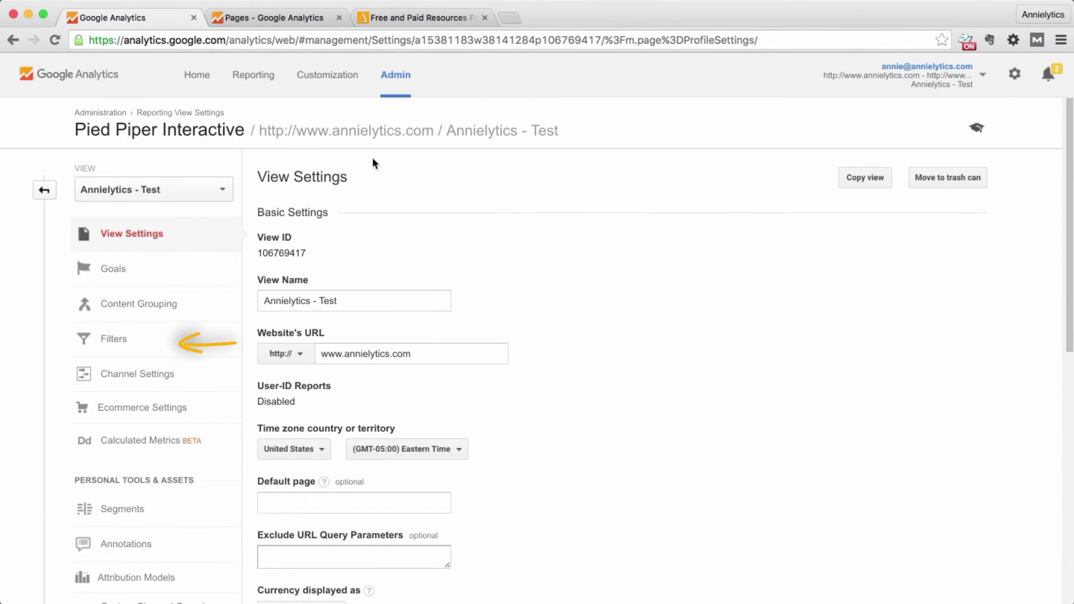
pyautogui.click(112, 340)
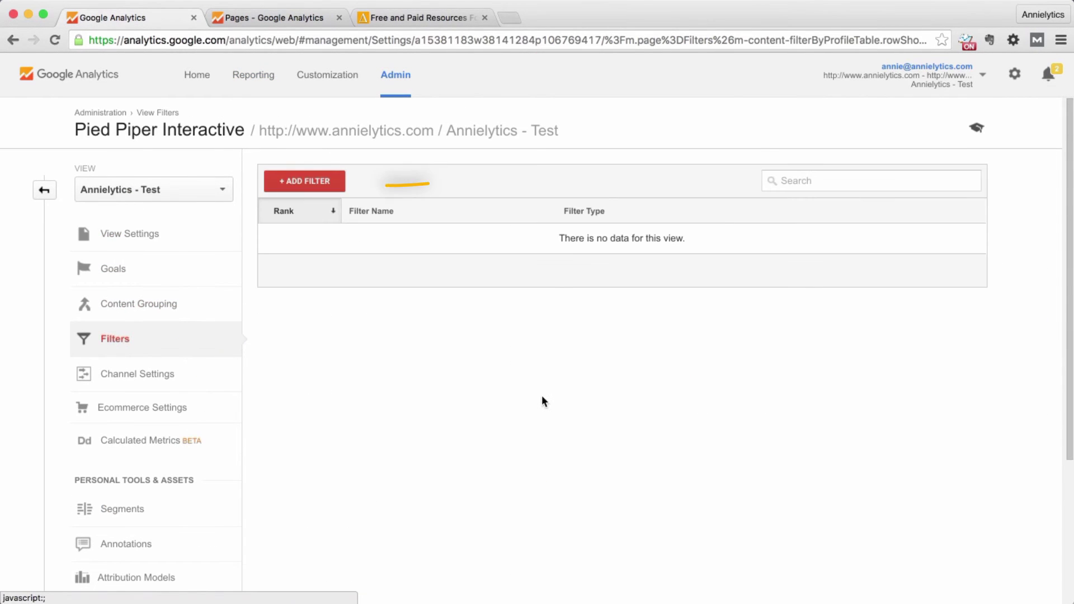
pyautogui.click(296, 180)
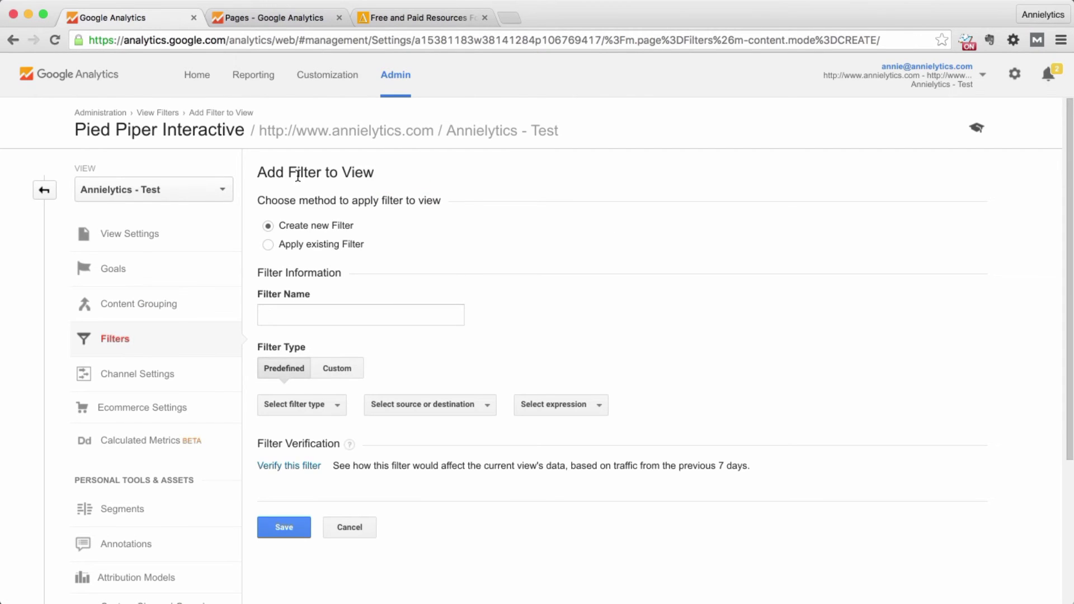
pyautogui.click(273, 318)
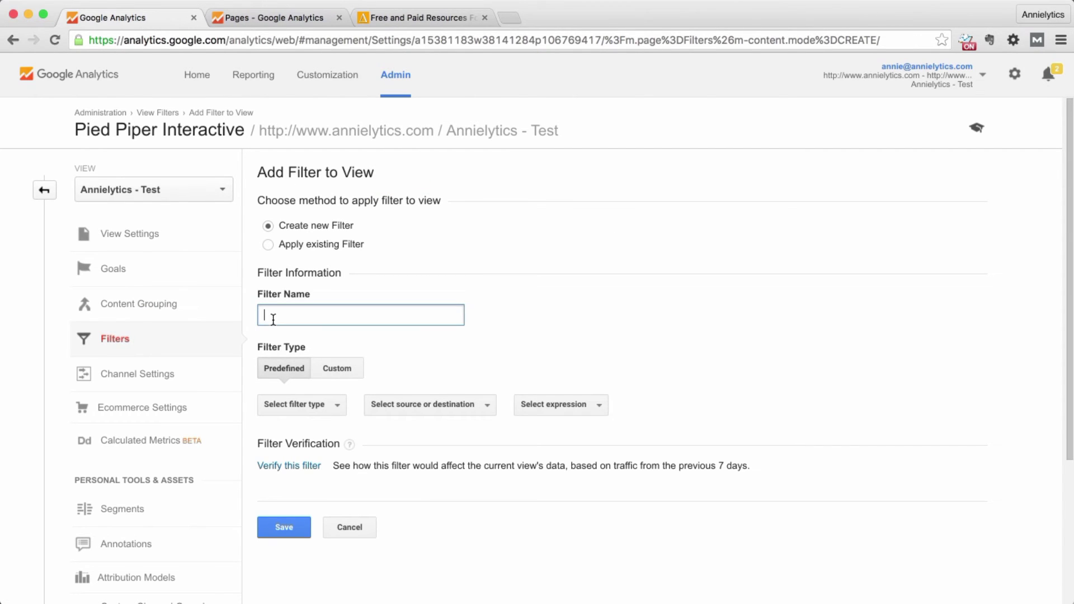
pyautogui.write('Remove index.html')
# Make it a Custom Search and Replace filter on the Request URI field
pyautogui.click(340, 368)
pyautogui.scroll(-3, 416, 324)
pyautogui.click(269, 460)
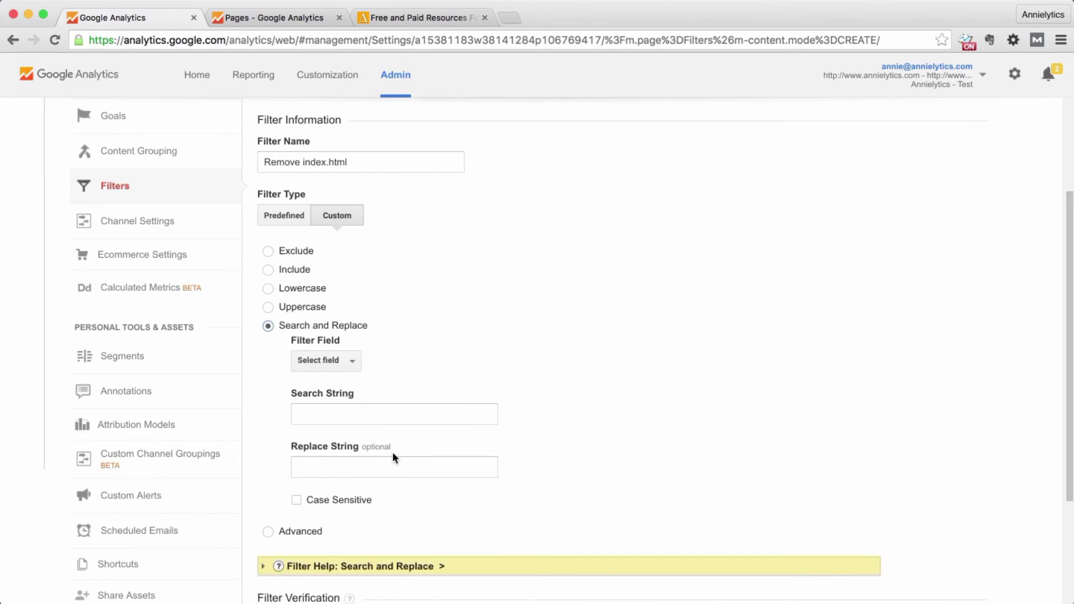
pyautogui.scroll(-2, 393, 451)
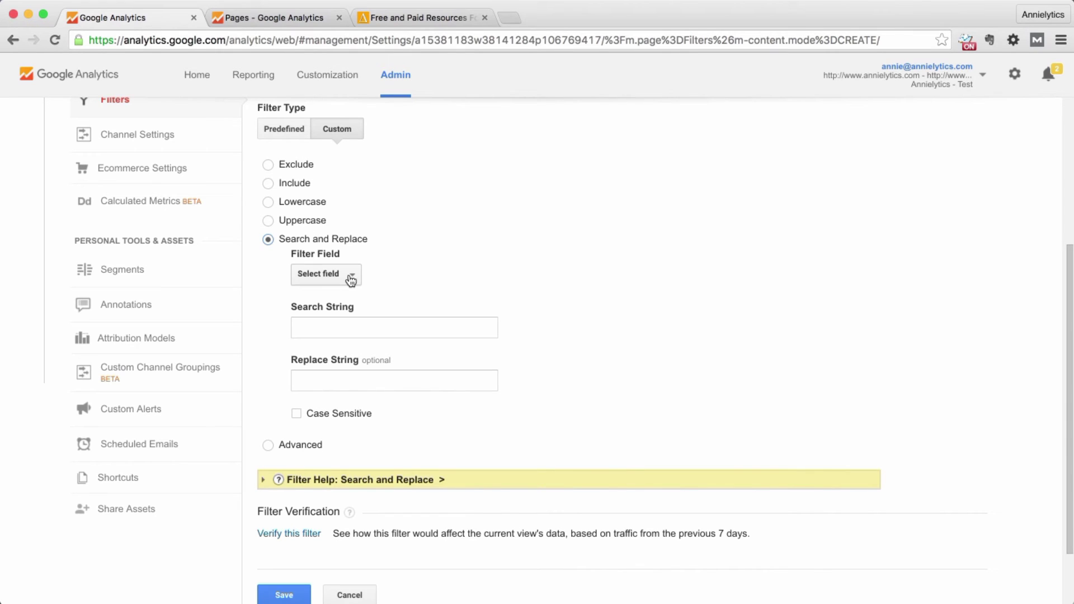
pyautogui.click(351, 278)
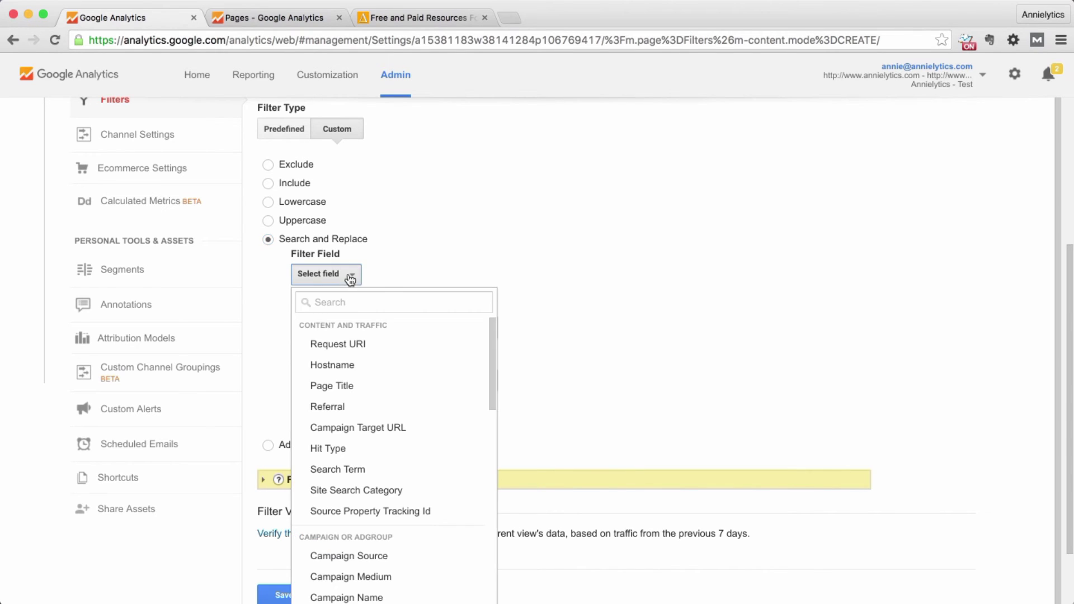
pyautogui.write('requ')
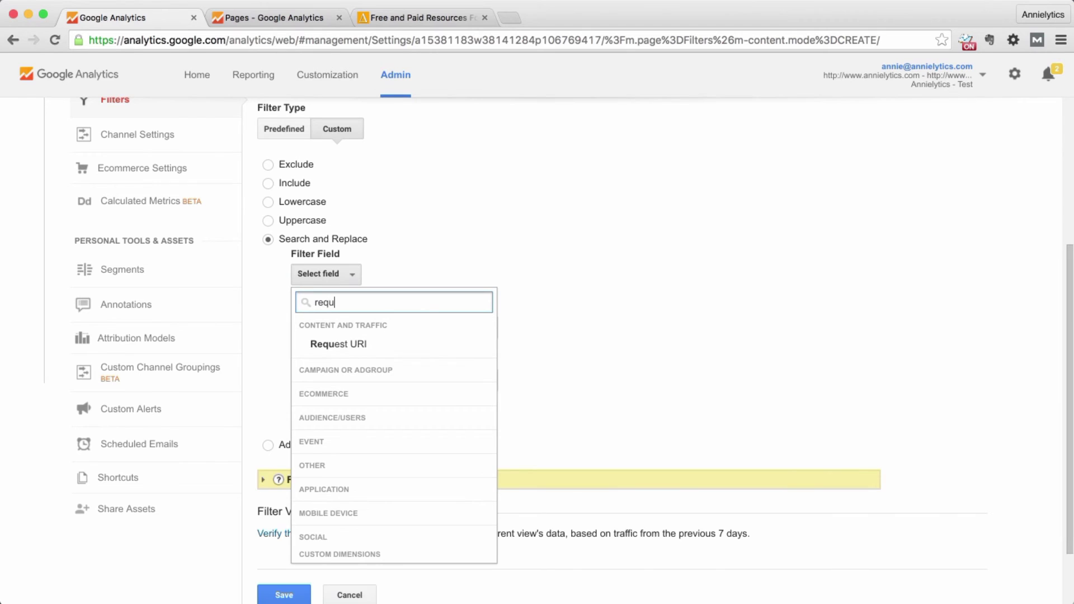
pyautogui.click(350, 343)
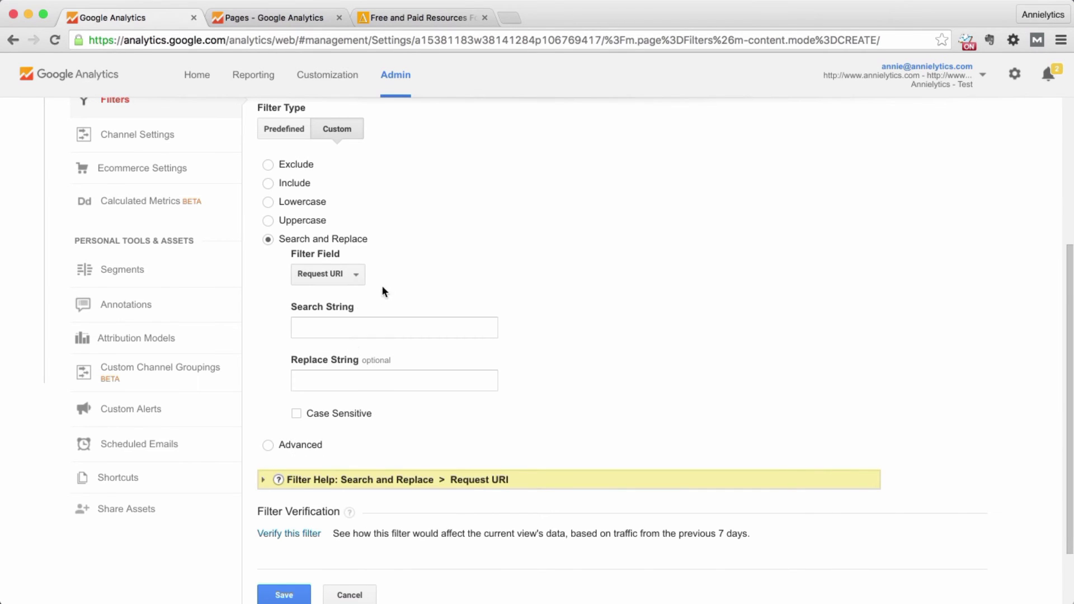
pyautogui.click(249, 15)
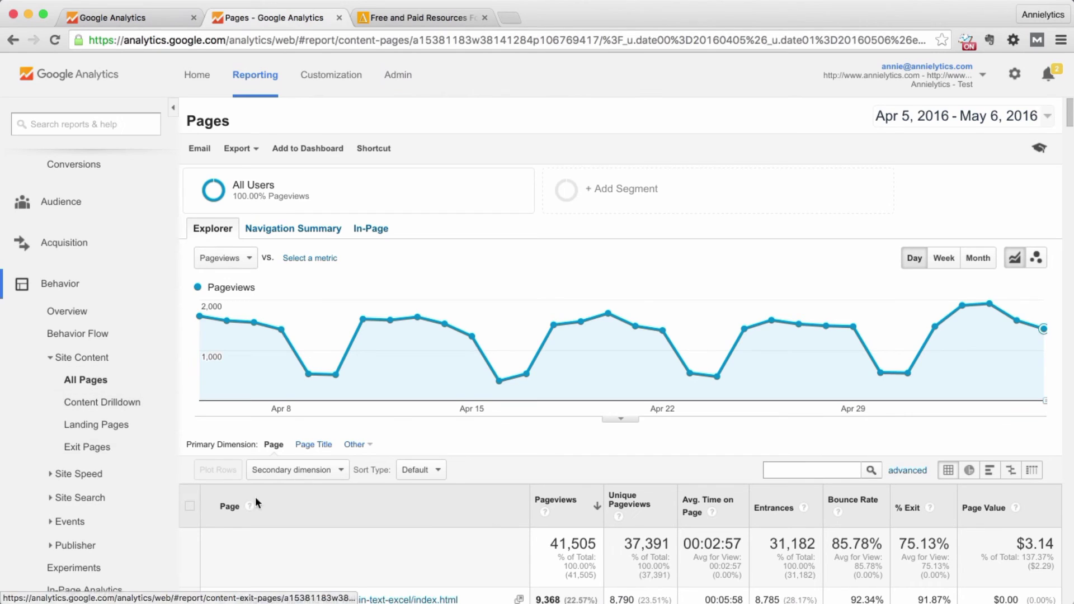
pyautogui.scroll(-2, 286, 541)
pyautogui.scroll(-2, 286, 541)
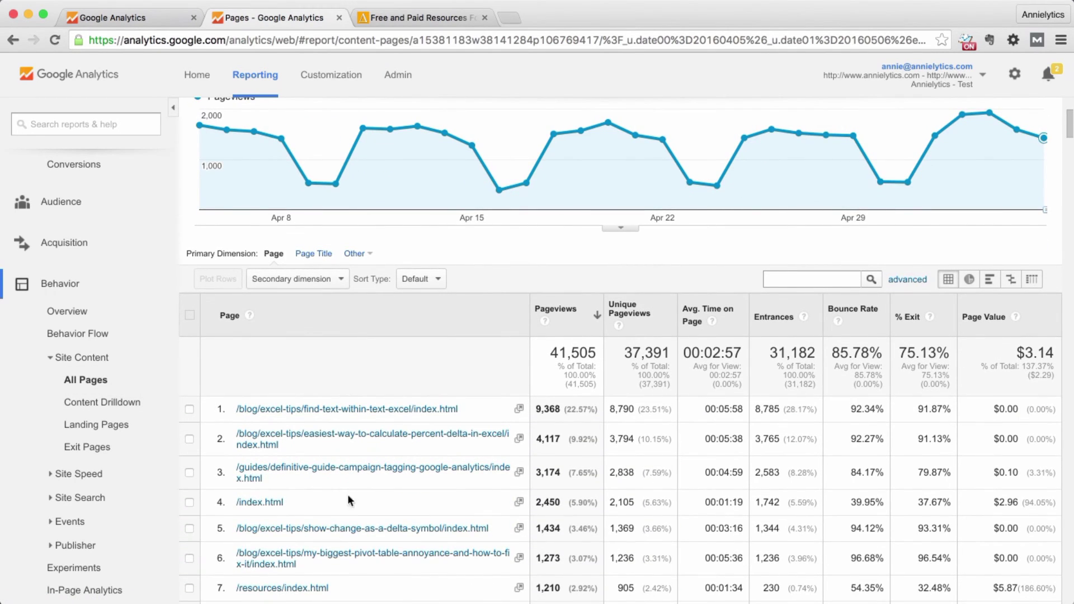
pyautogui.click(86, 407)
pyautogui.click(92, 425)
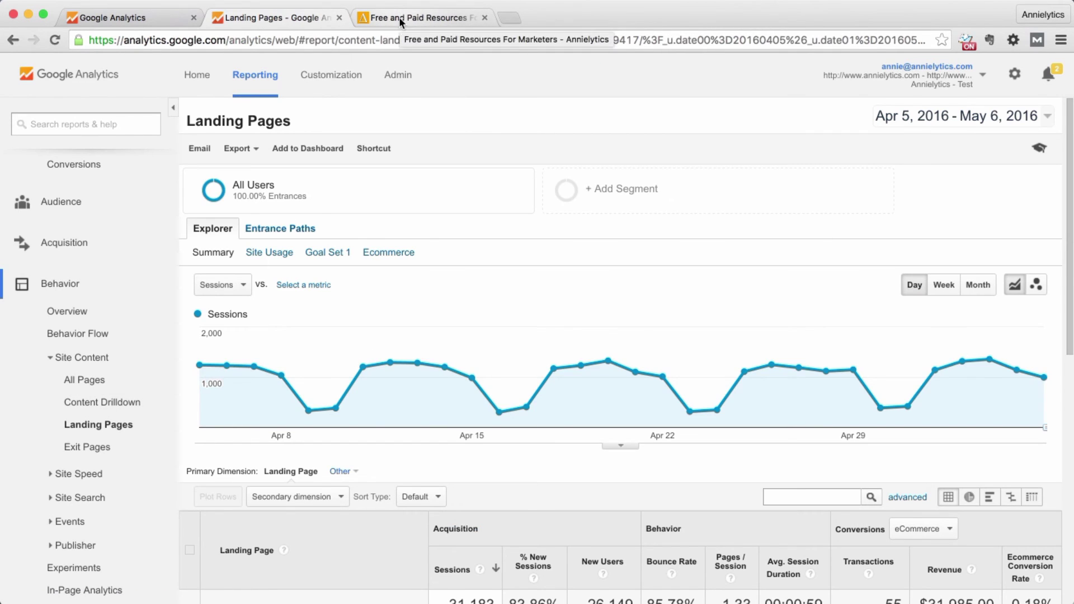
pyautogui.press('super+1')
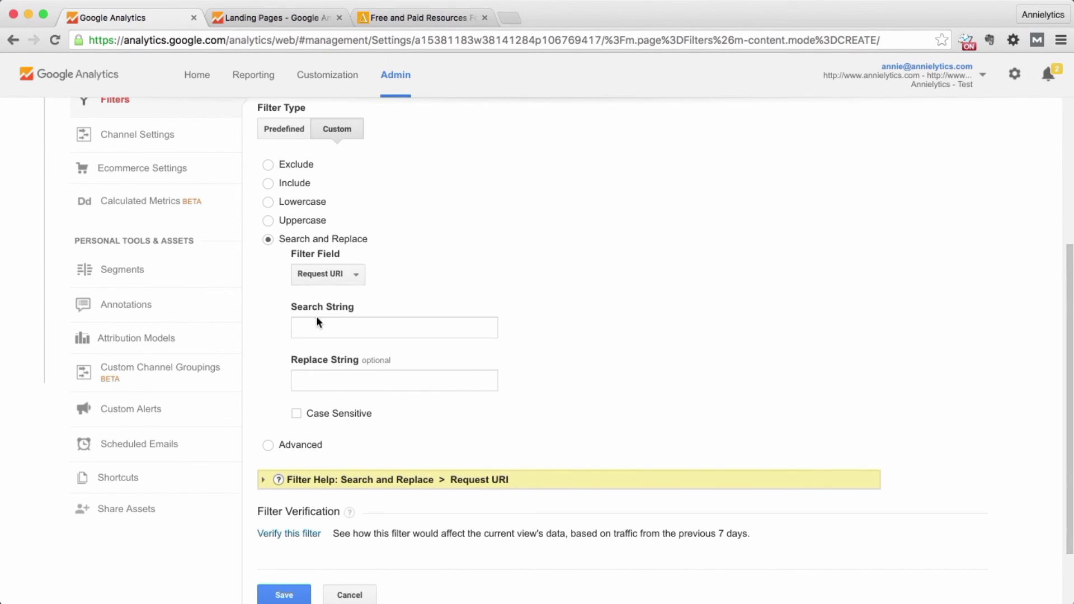
# Enter /index.html as the Search String and / as the Replace String
pyautogui.click(304, 330)
pyautogui.write('/')
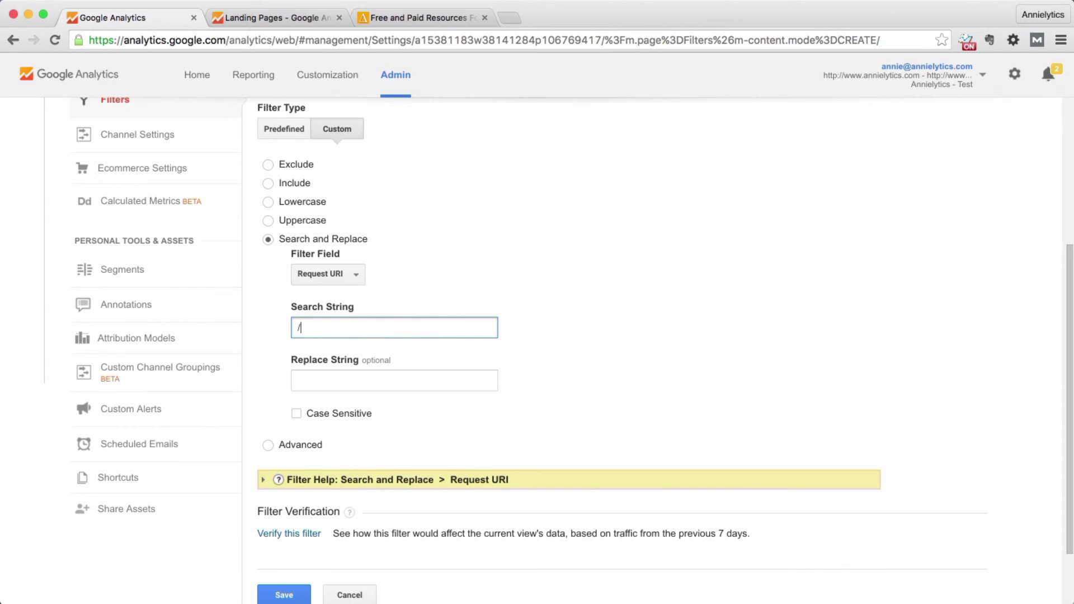
pyautogui.write('index.html')
pyautogui.click(305, 380)
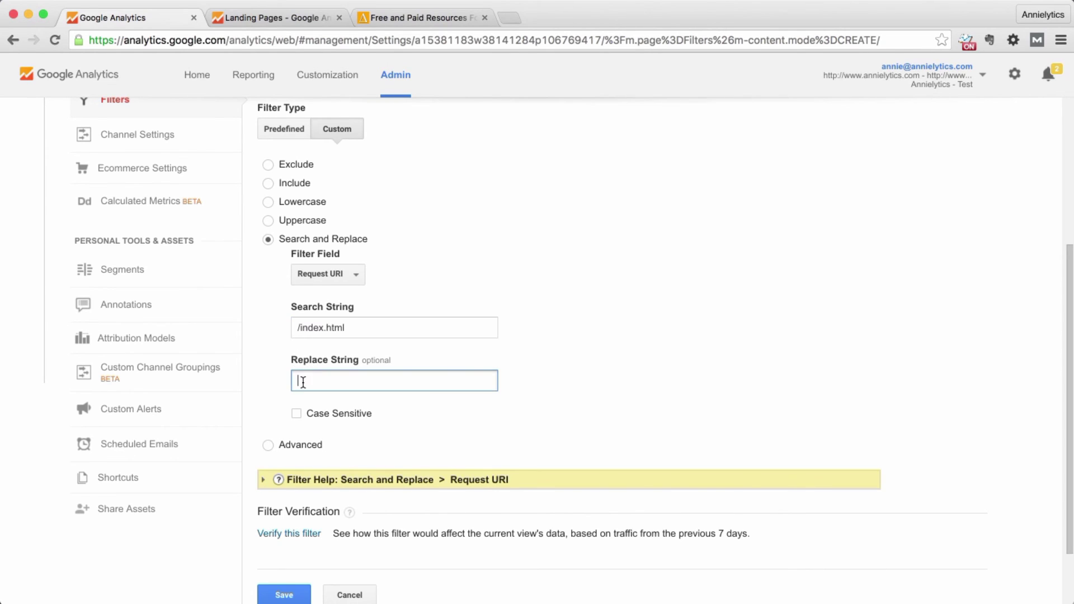
pyautogui.write('/')
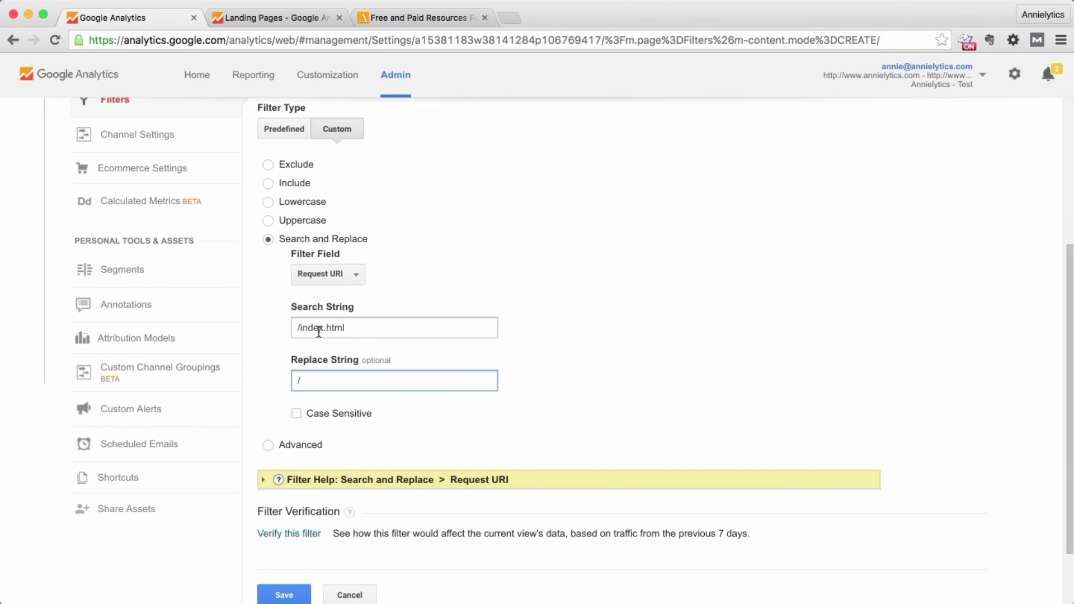
pyautogui.doubleClick(288, 328)
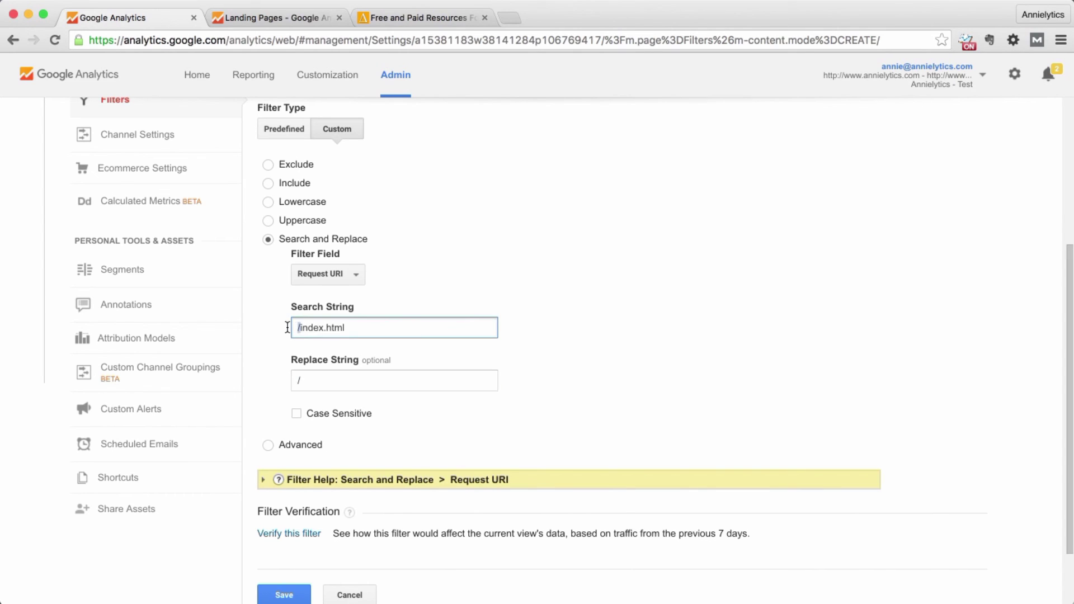
pyautogui.press('BackSpace')
pyautogui.doubleClick(312, 377)
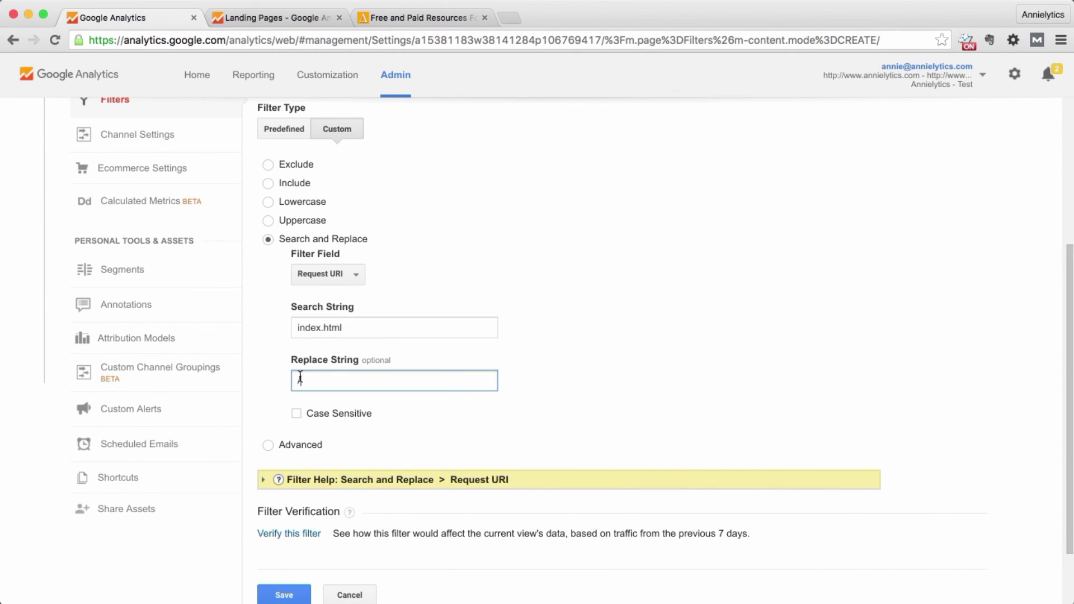
pyautogui.press('BackSpace')
pyautogui.click(537, 356)
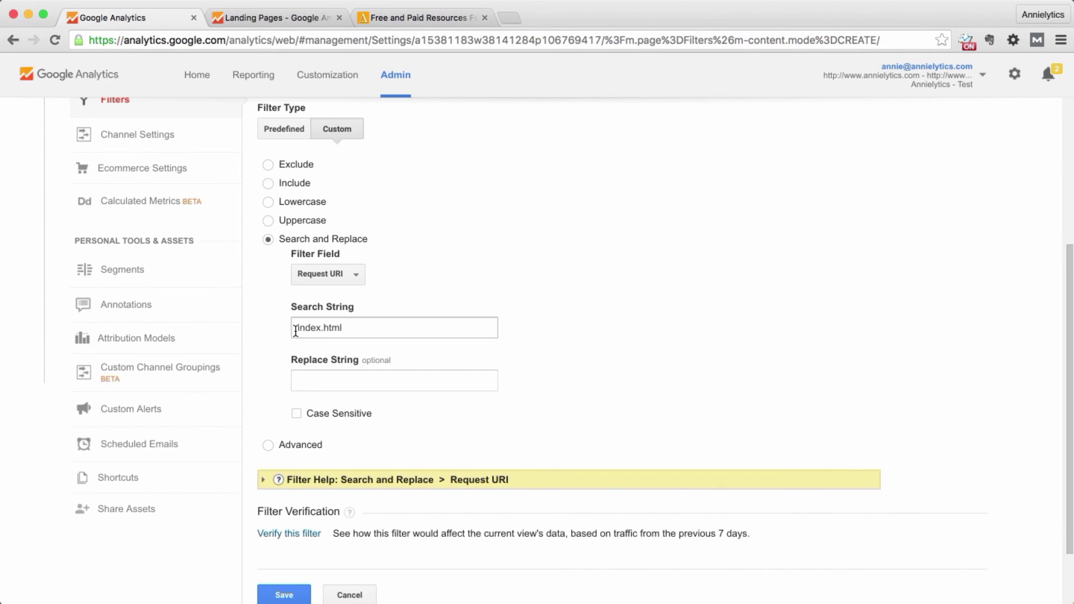
pyautogui.write('/')
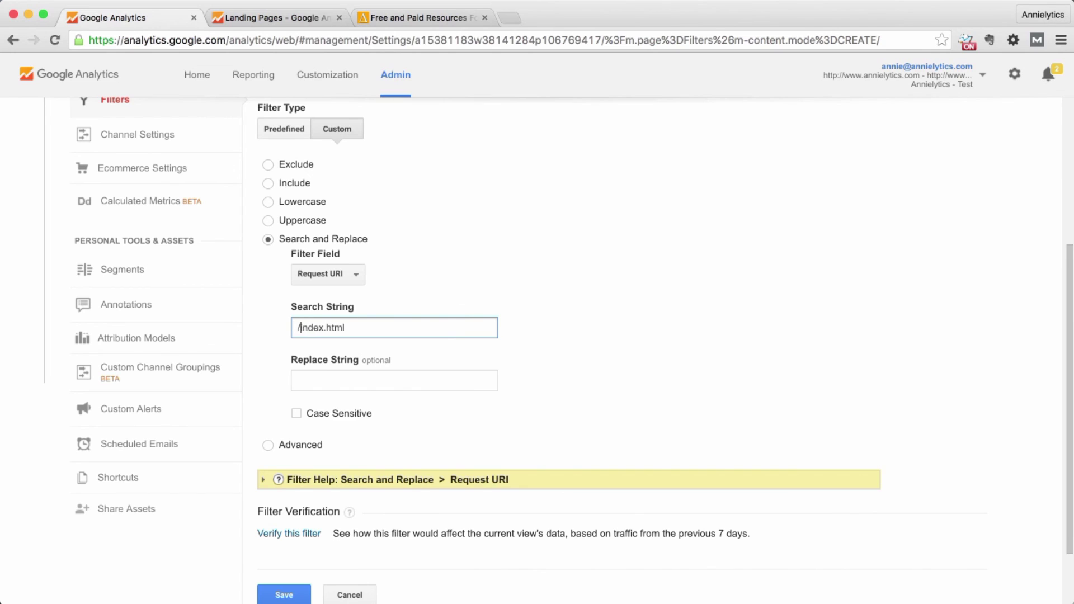
pyautogui.click(300, 376)
# Verify the filter, previewing rewrites such as /about/index.html becoming /about/
pyautogui.write('/')
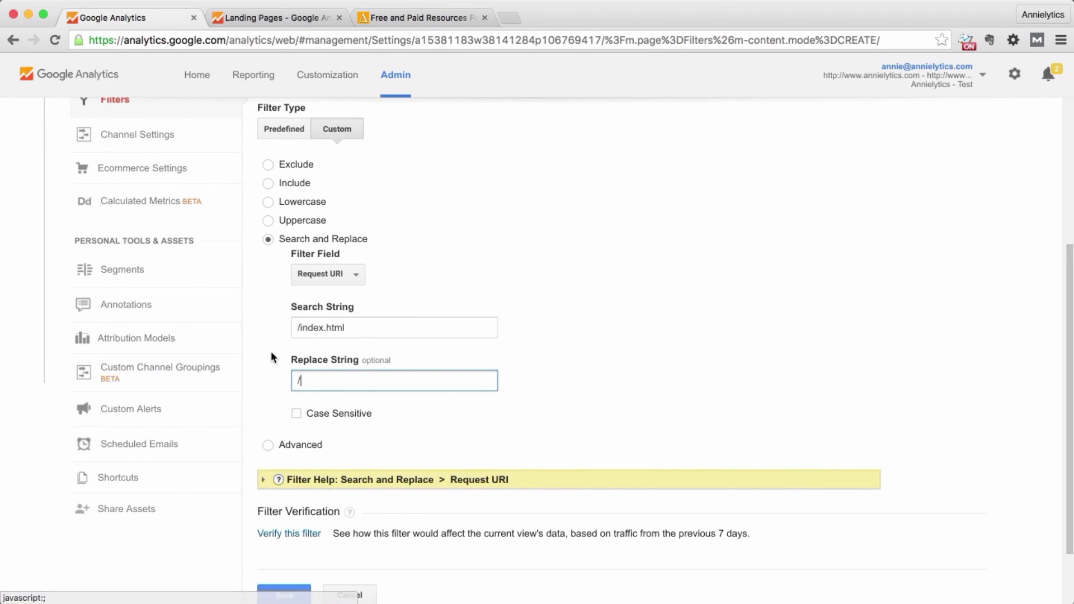
pyautogui.click(271, 354)
pyautogui.scroll(-3, 271, 351)
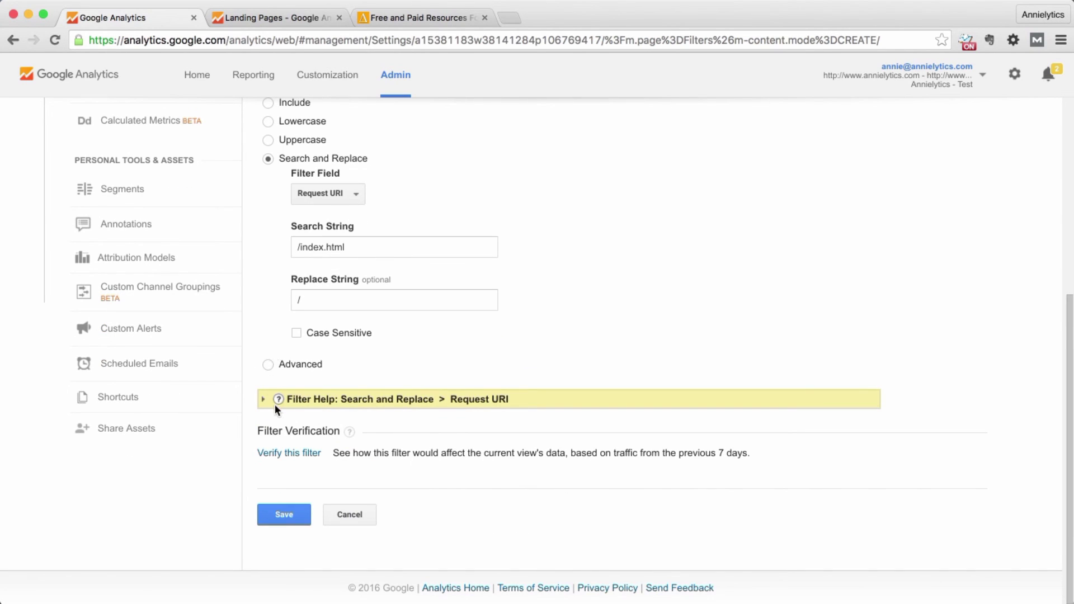
pyautogui.click(280, 451)
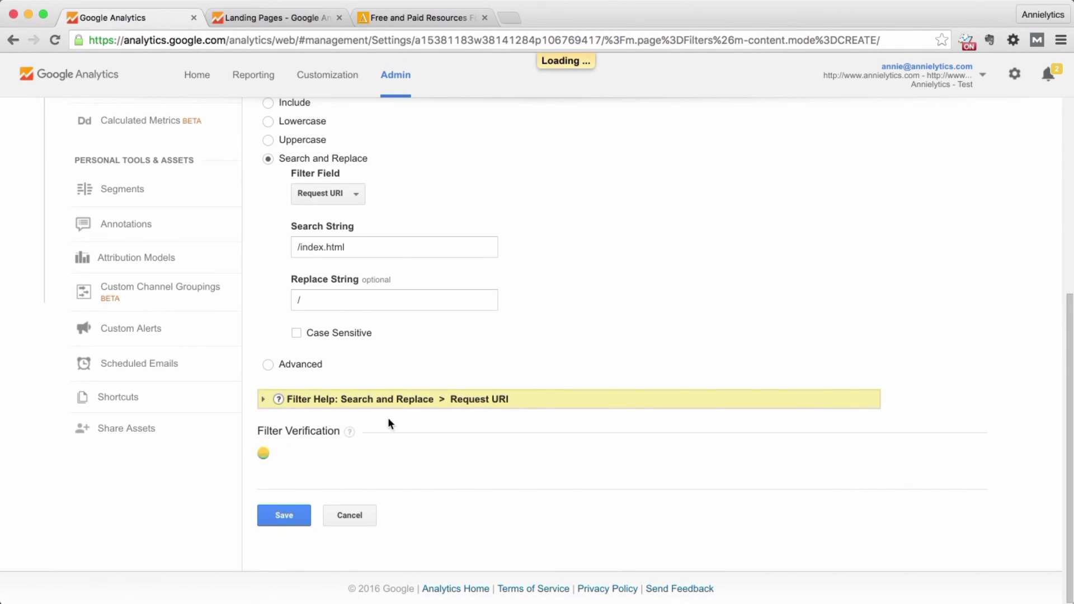
pyautogui.scroll(-5, 444, 424)
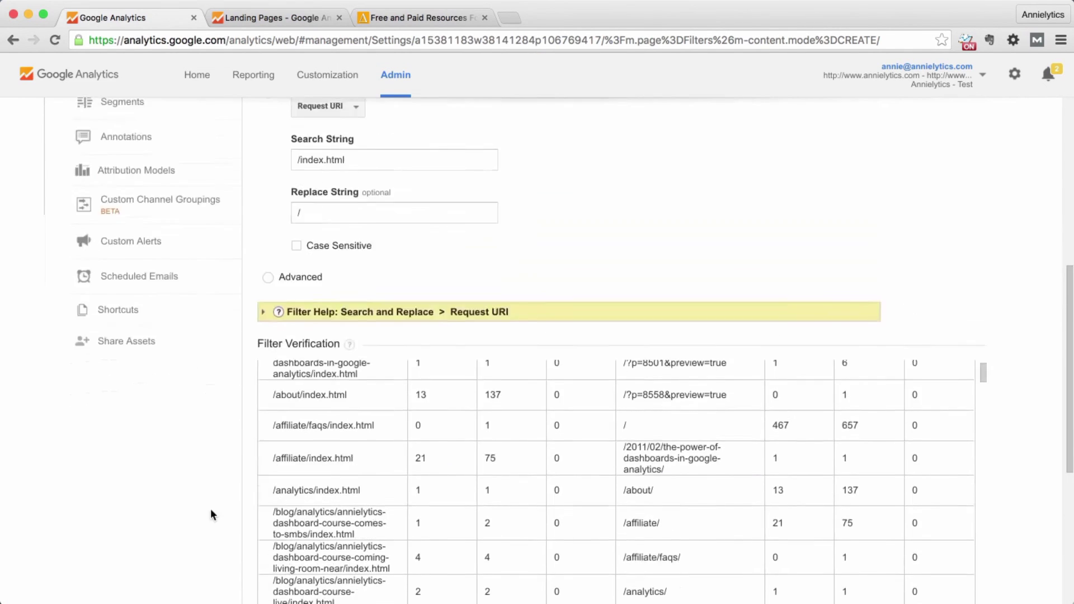
pyautogui.scroll(3, 216, 501)
pyautogui.scroll(-3, 613, 305)
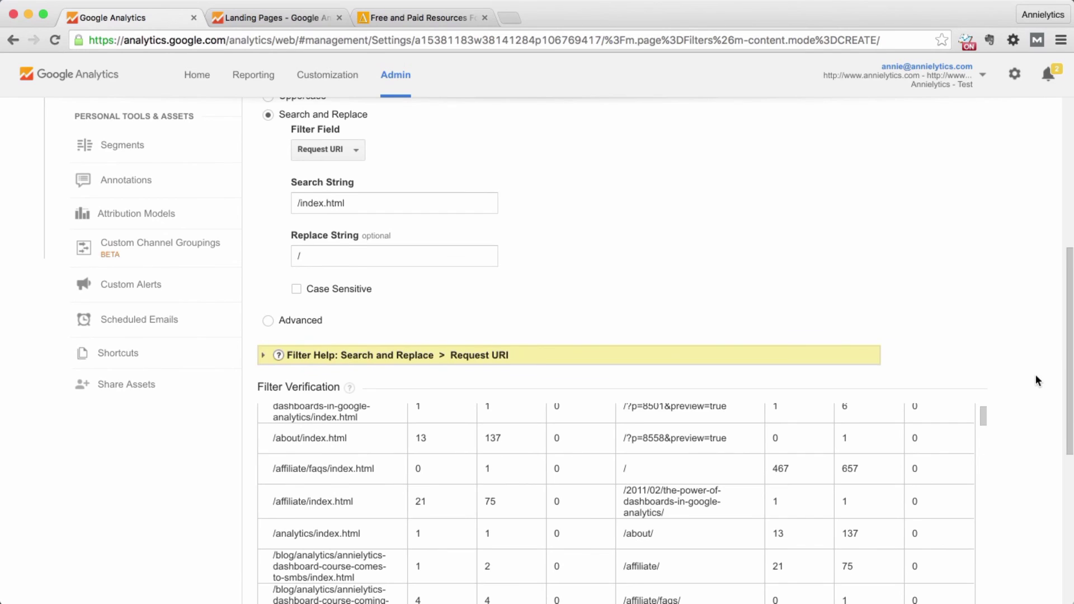
pyautogui.scroll(-10, 1036, 374)
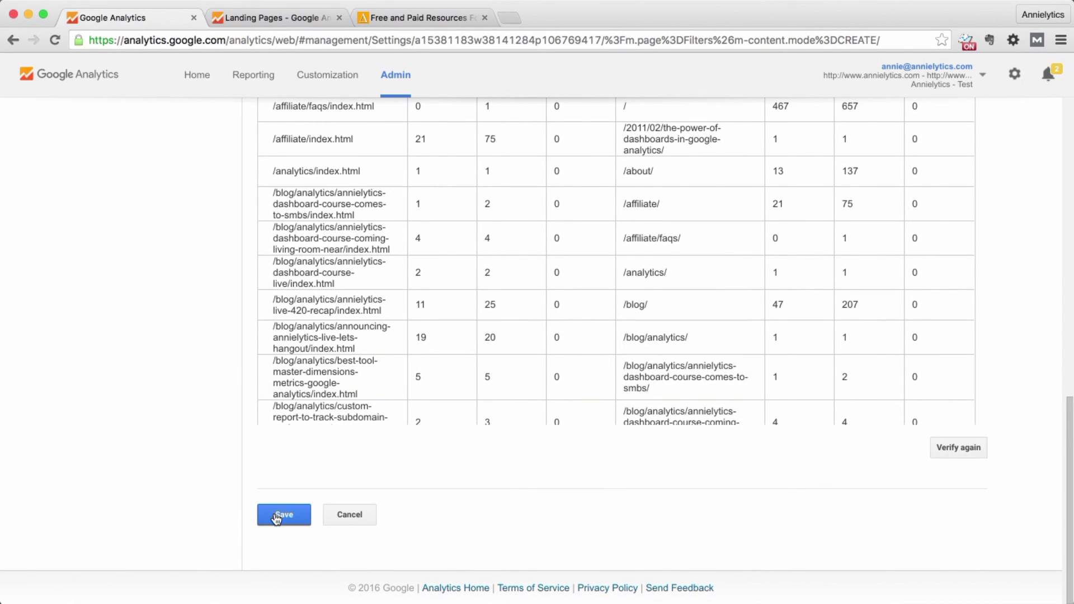
# Save the Remove index.html Search and Replace filter to the view's filter list
pyautogui.click(276, 518)
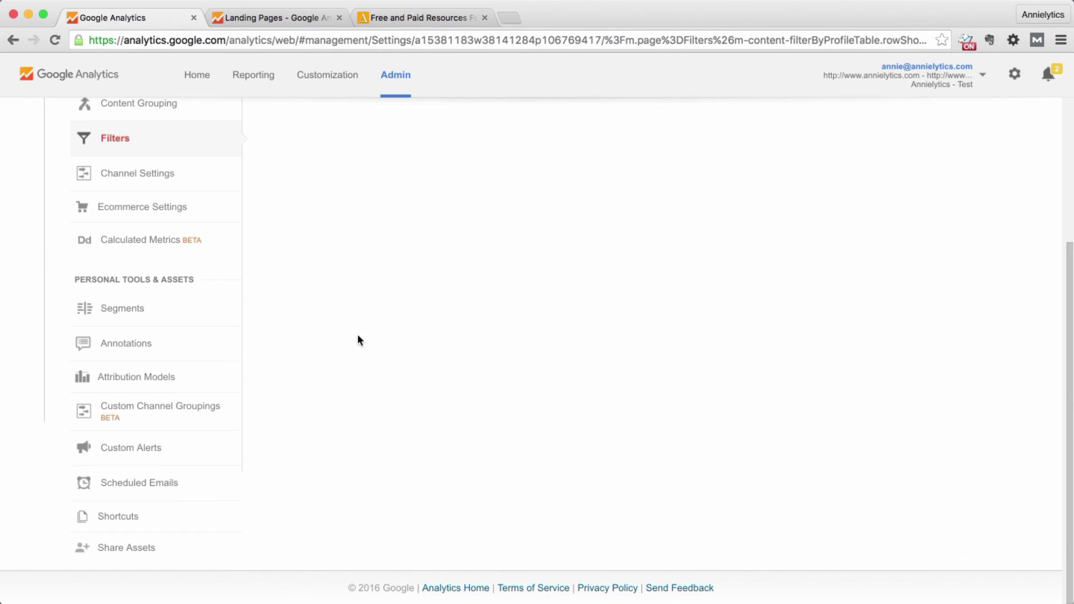